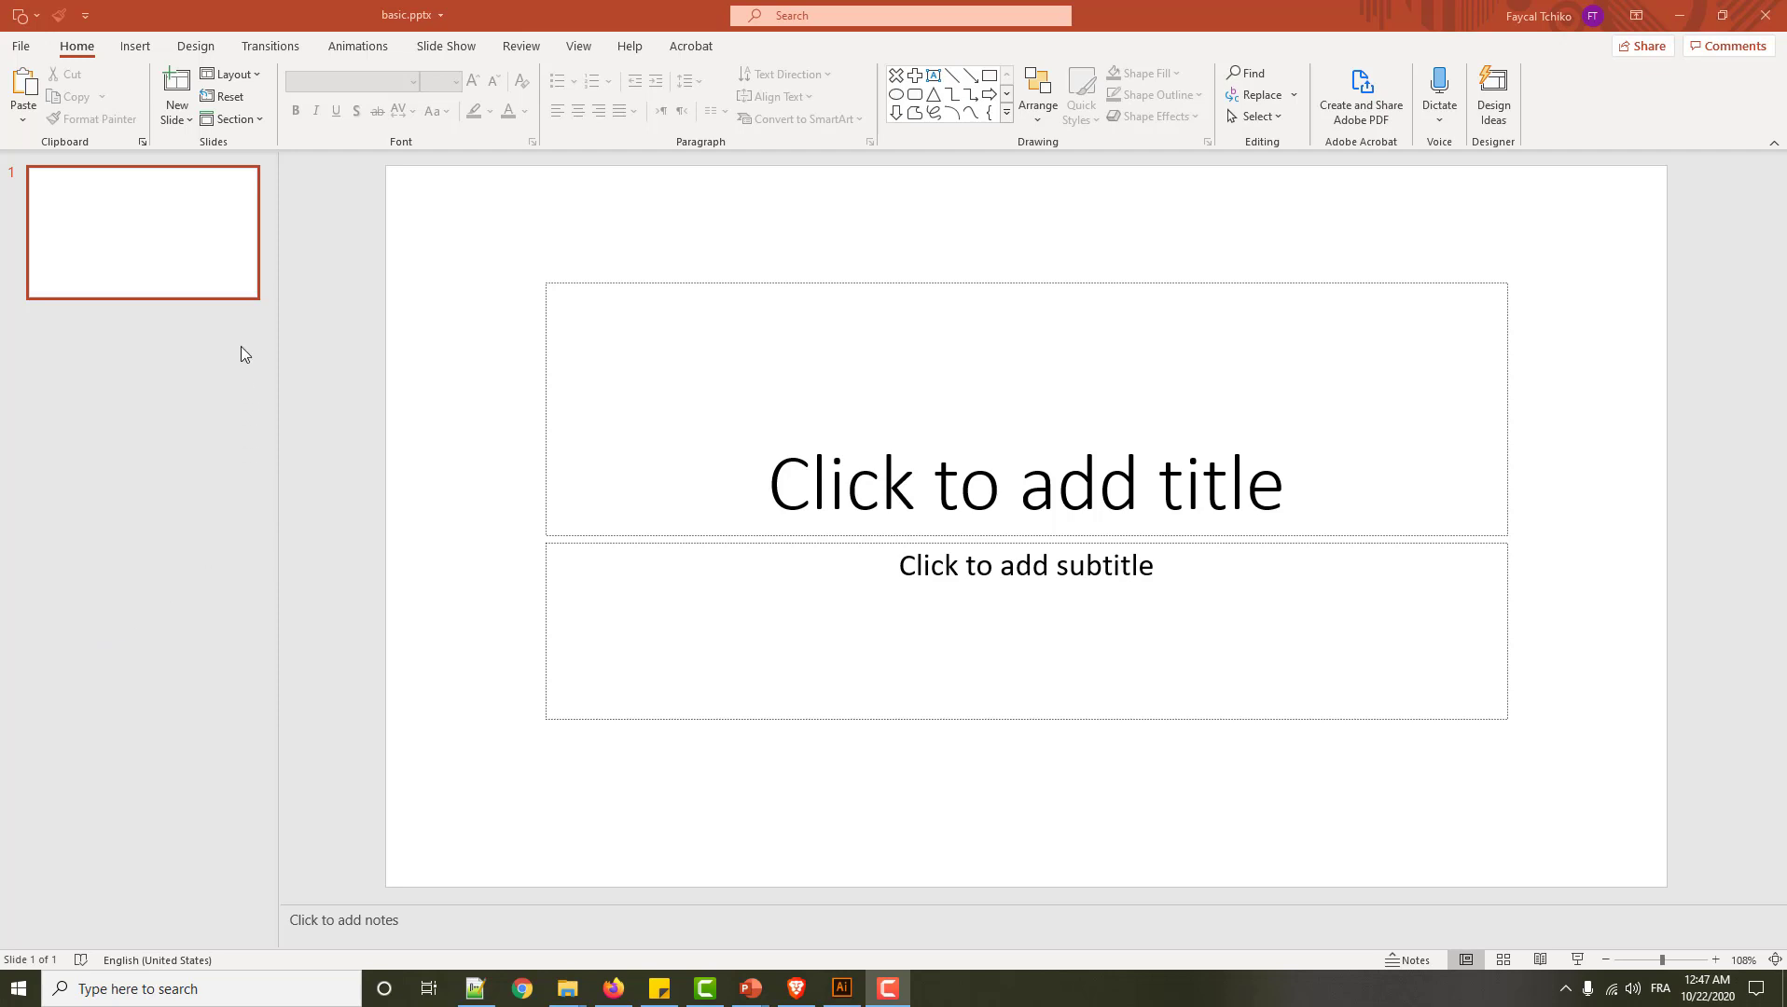
# Apply the green Facet theme from the Design themes gallery.
pyautogui.click(196, 46)
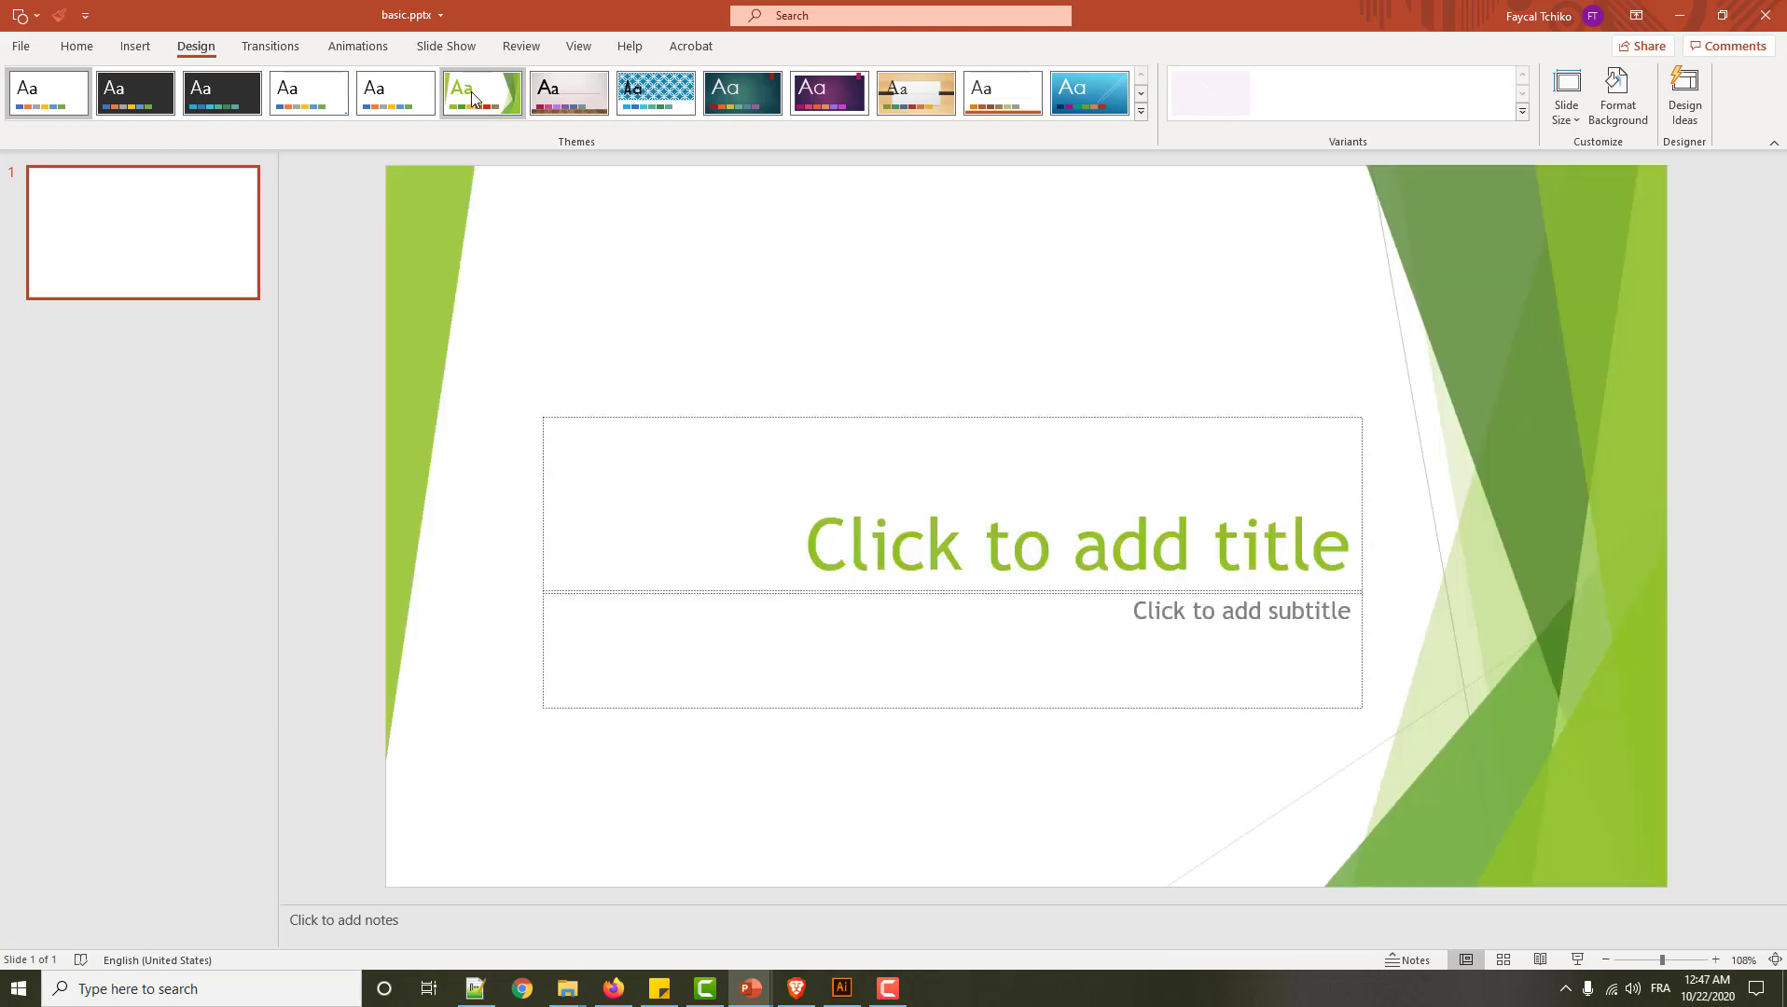
pyautogui.click(474, 96)
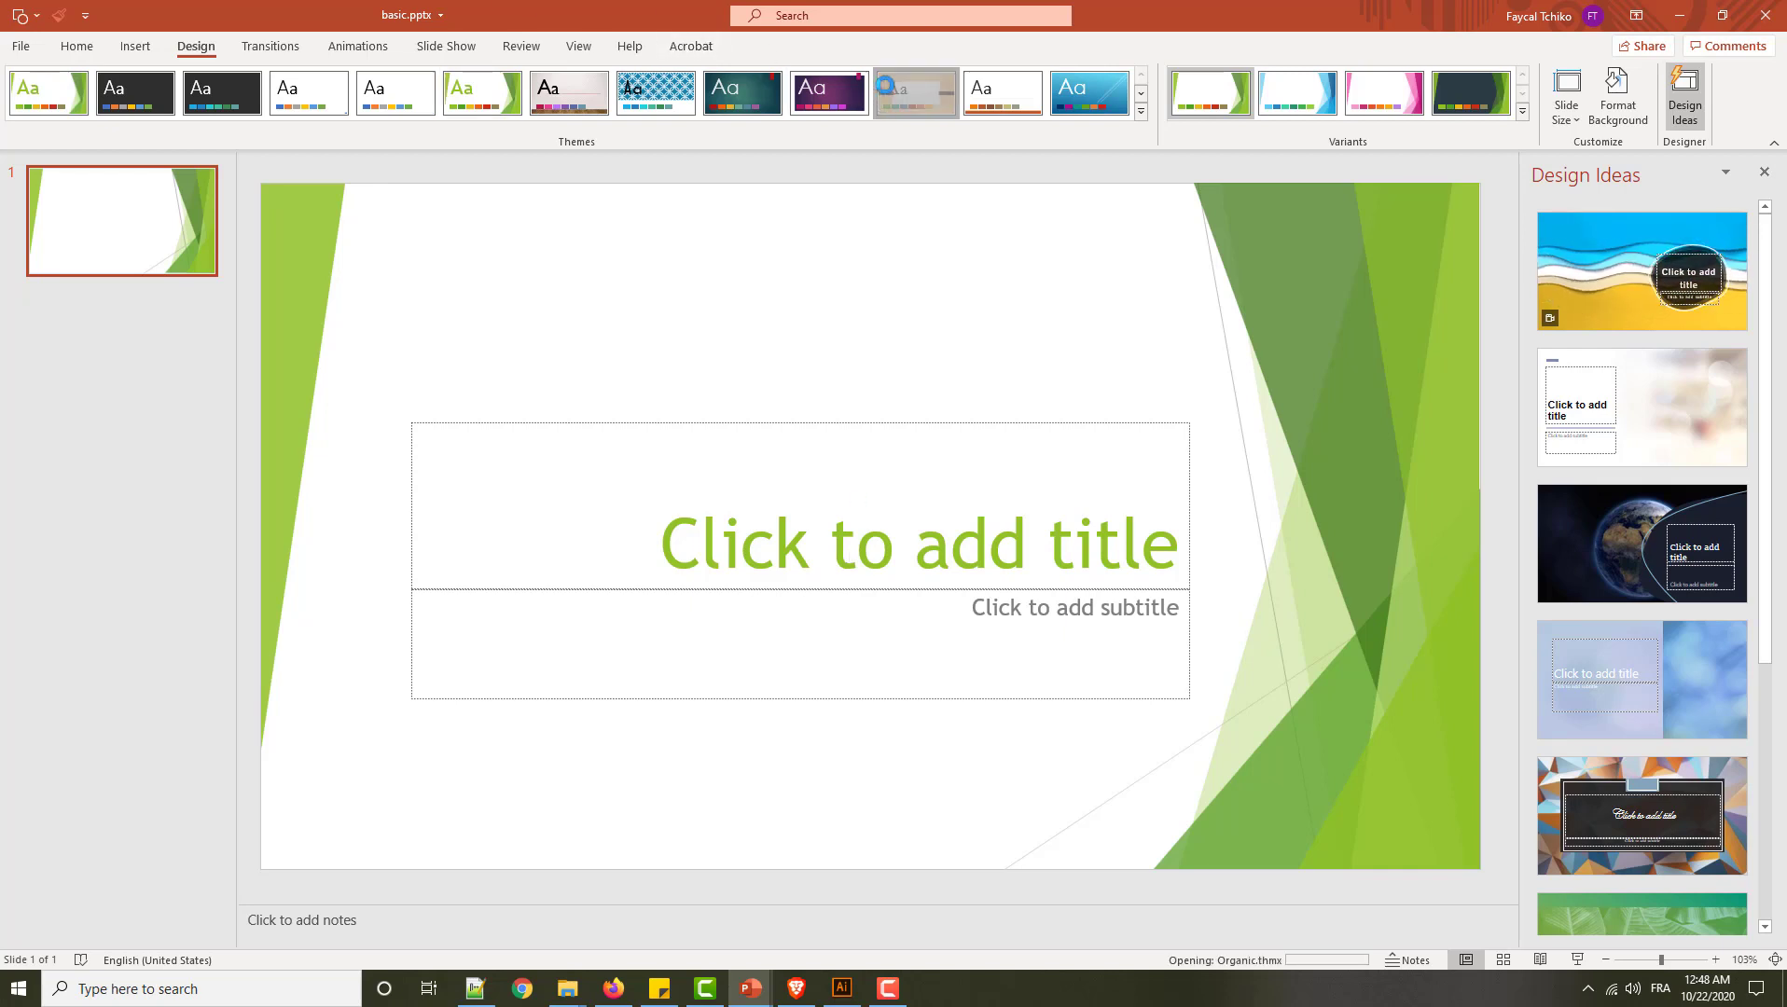
# Apply the Wood Type theme with its dark wood-grain bands.
pyautogui.click(913, 94)
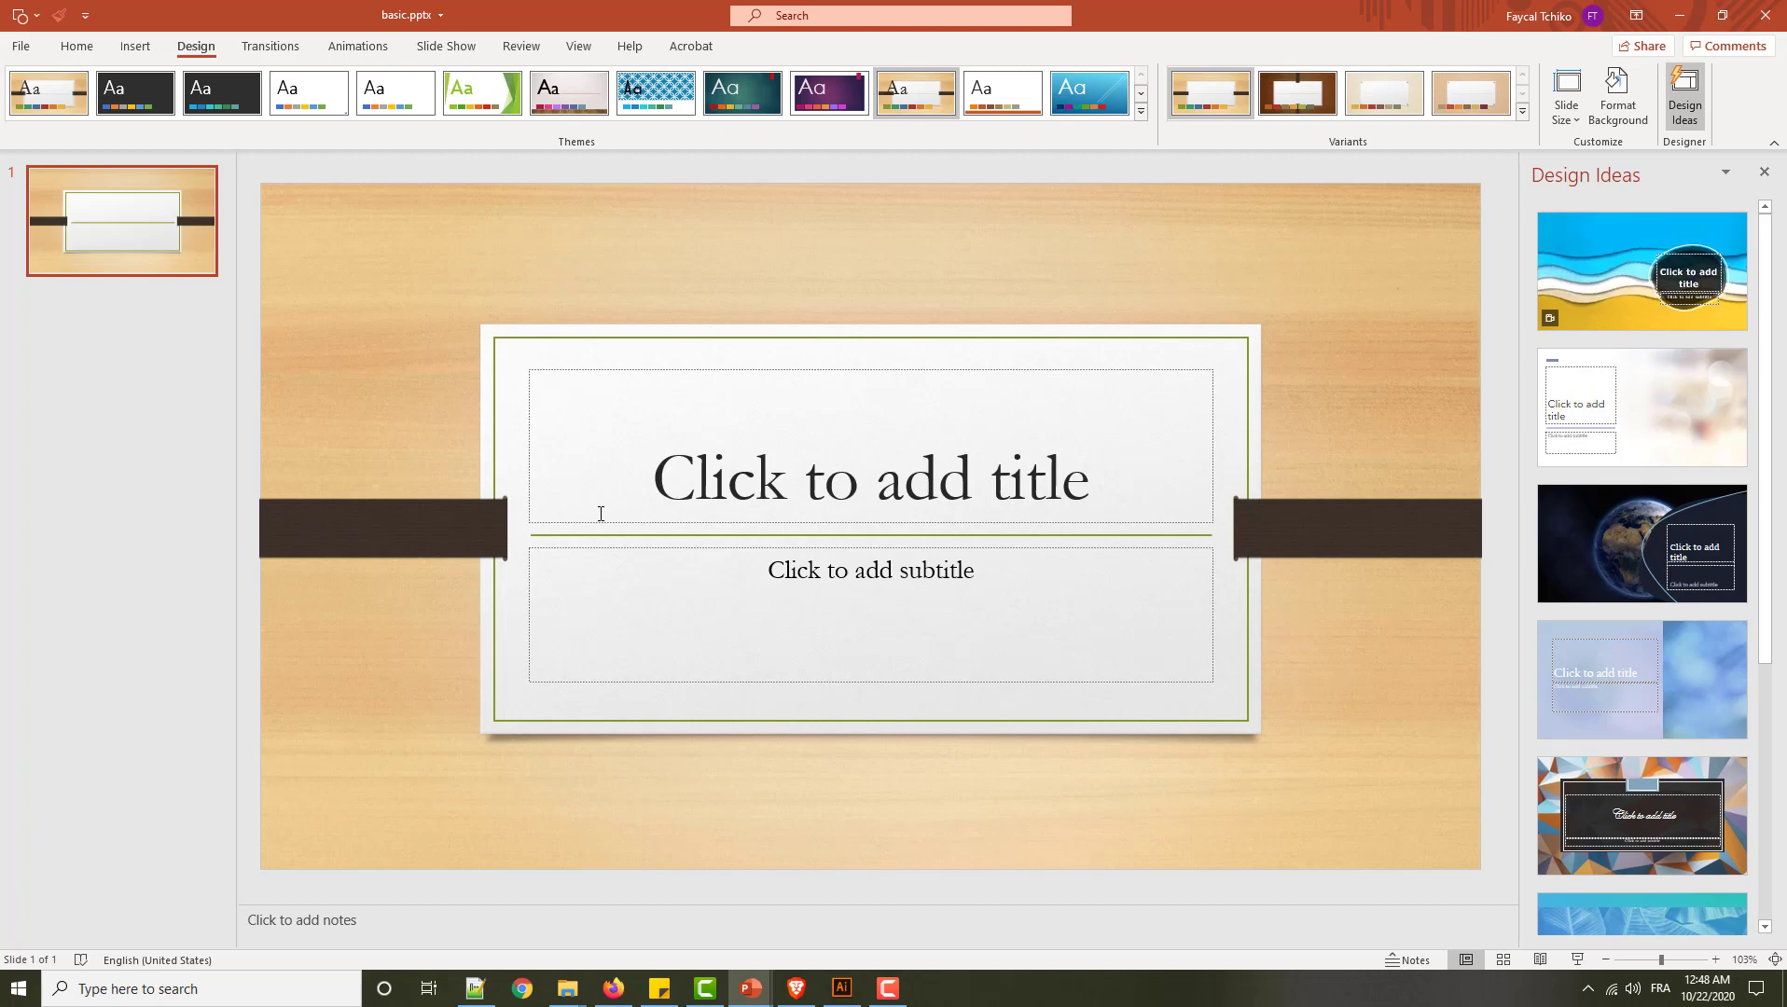
# Add a slide, undo it, and apply the plain white Office theme.
pyautogui.rightClick(168, 481)
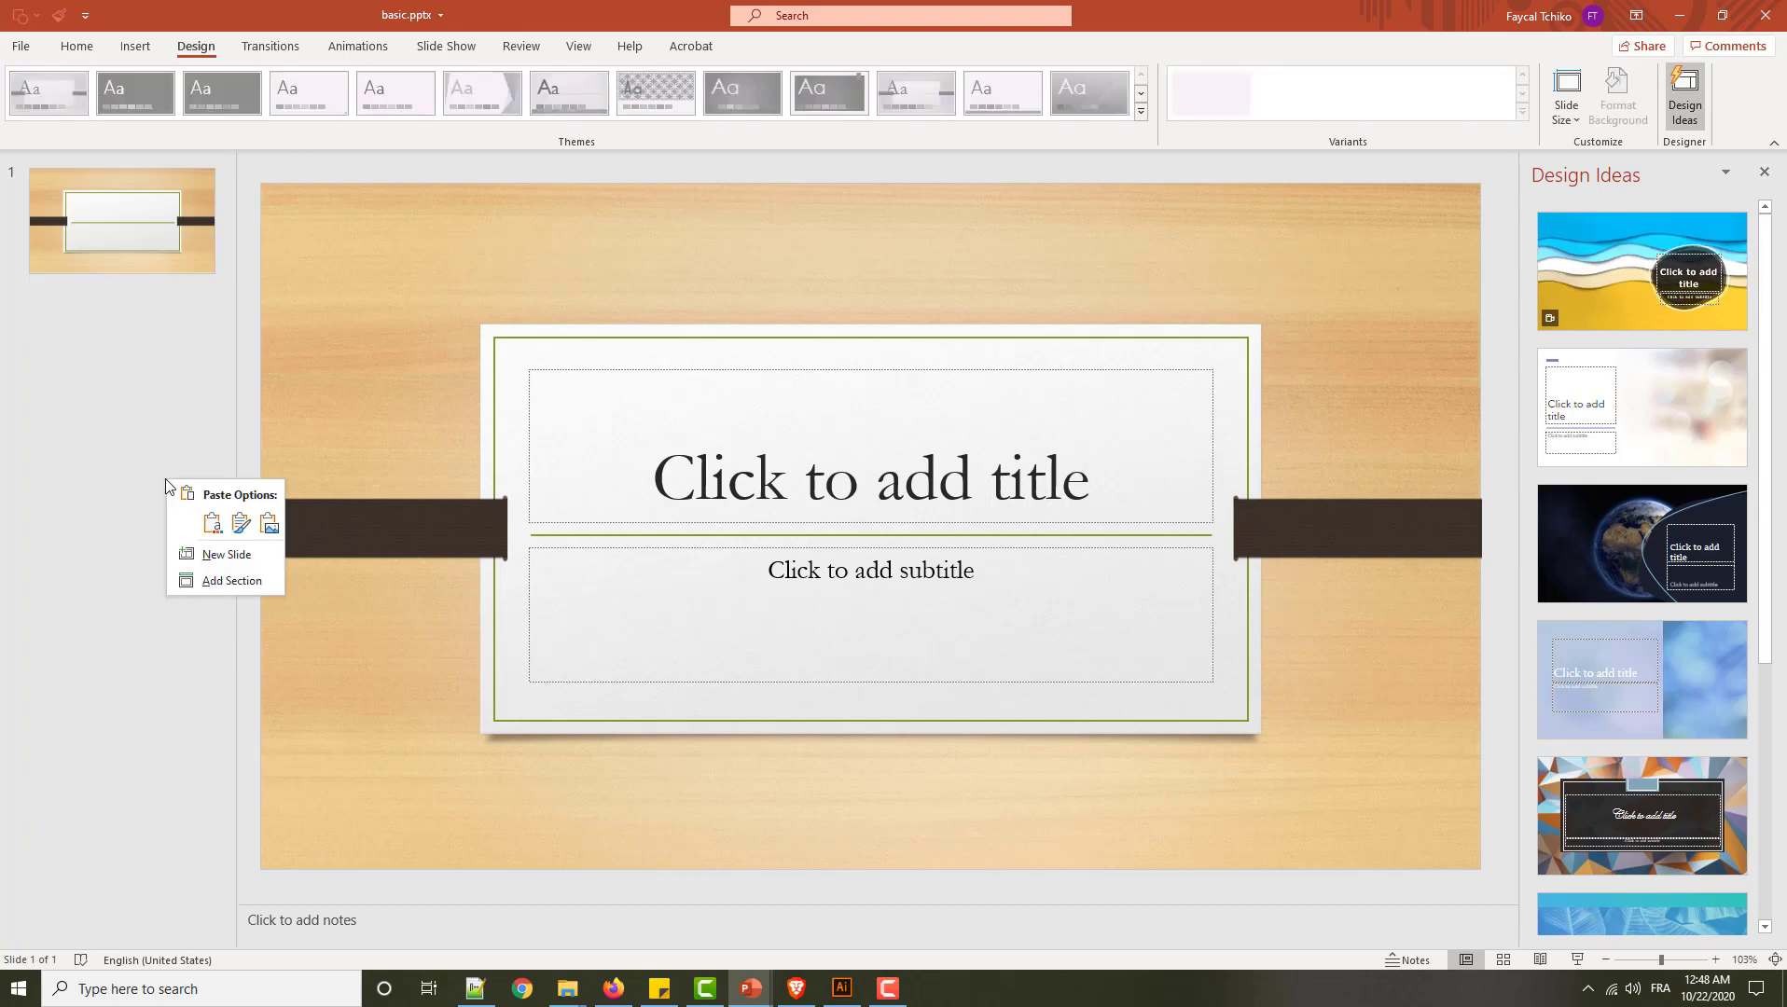
pyautogui.click(225, 554)
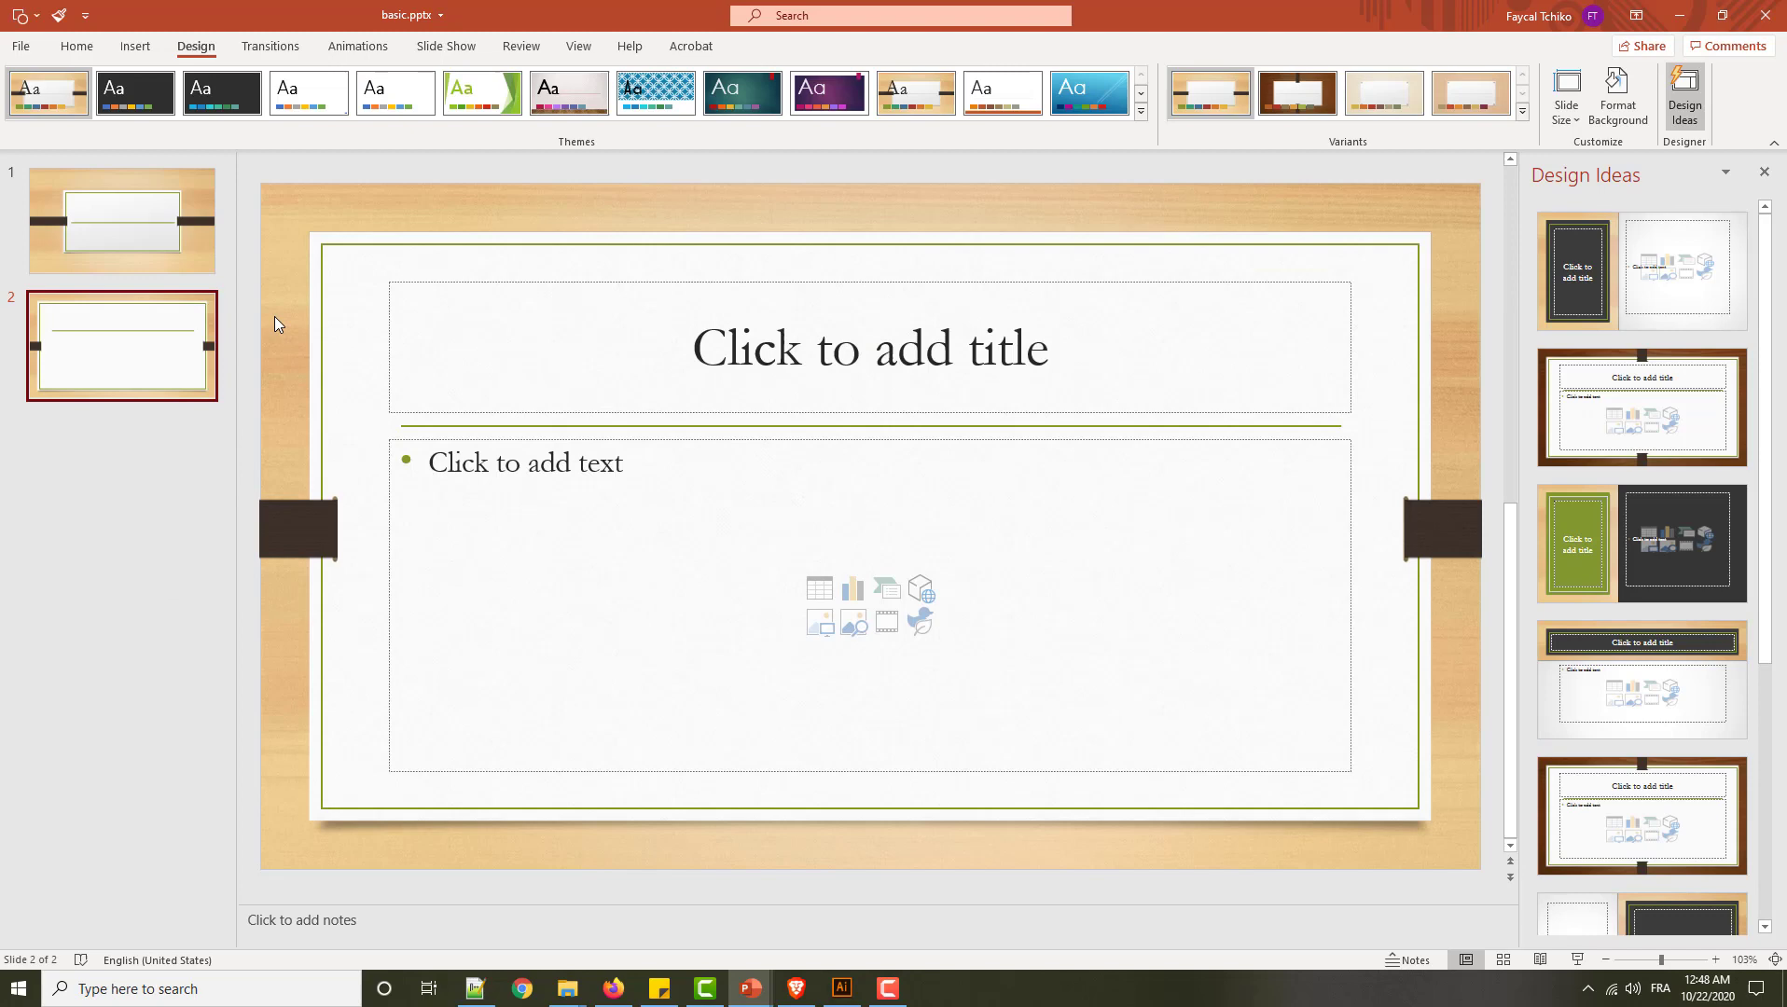
pyautogui.hotkey('ctrl', 'z')
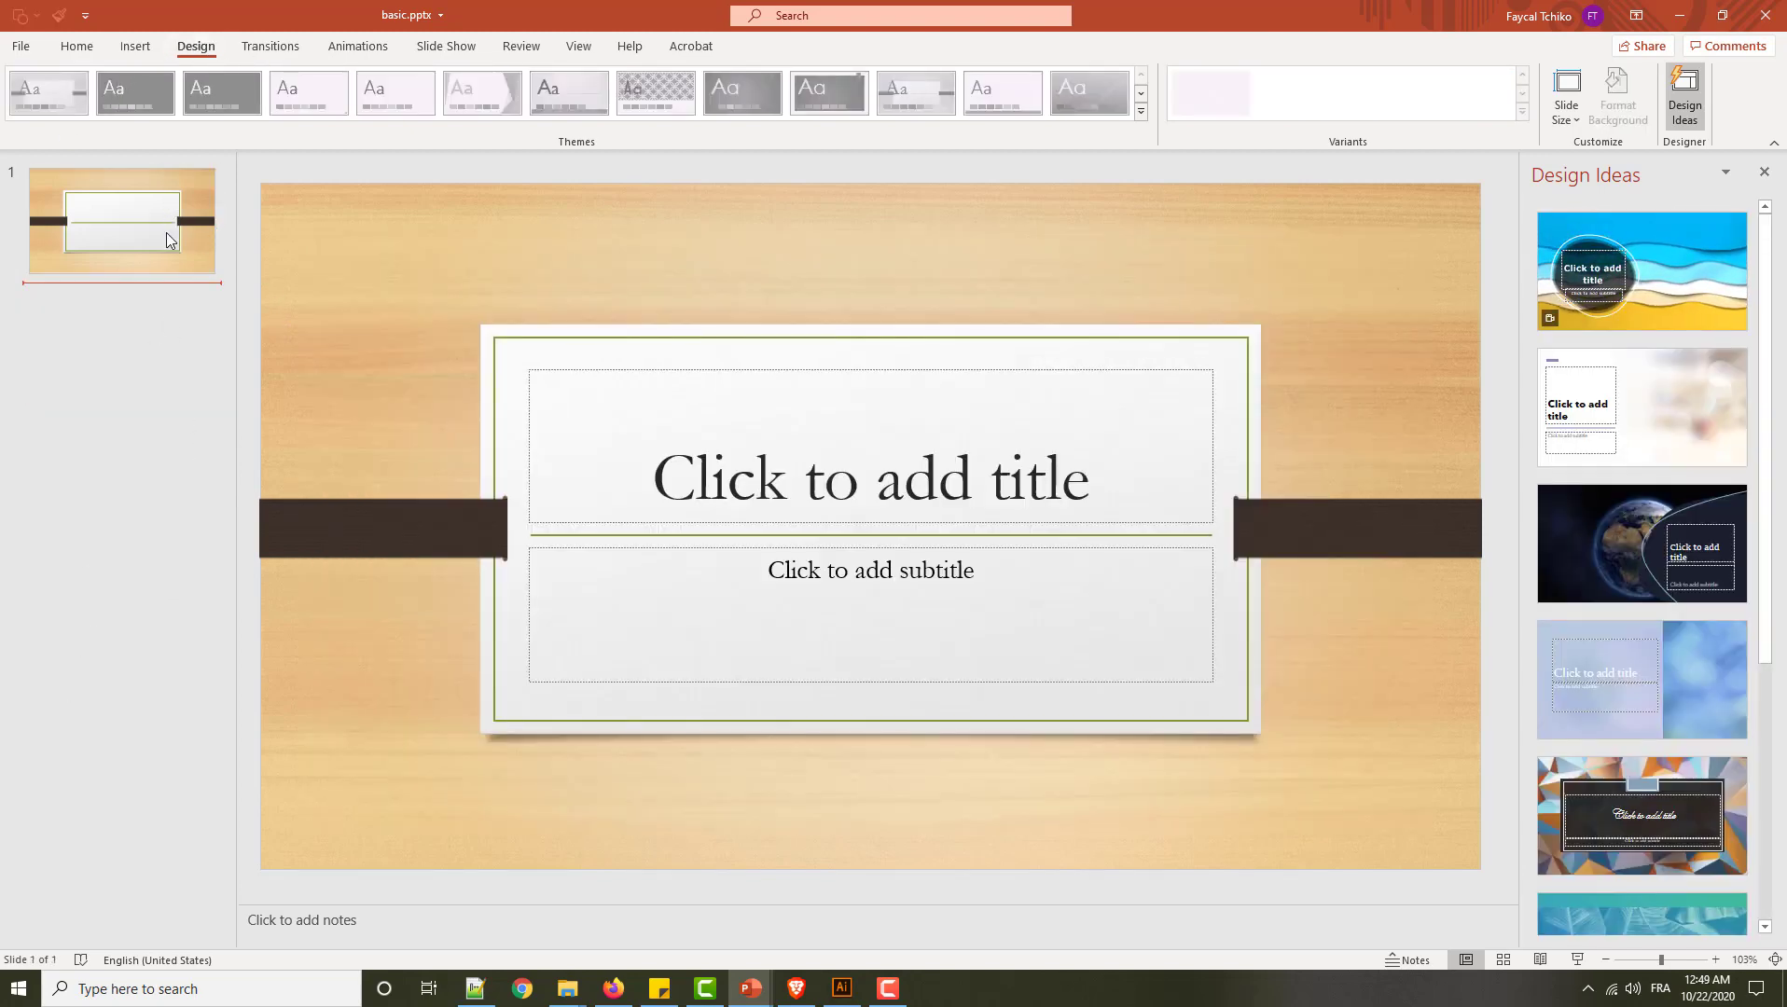
pyautogui.click(315, 90)
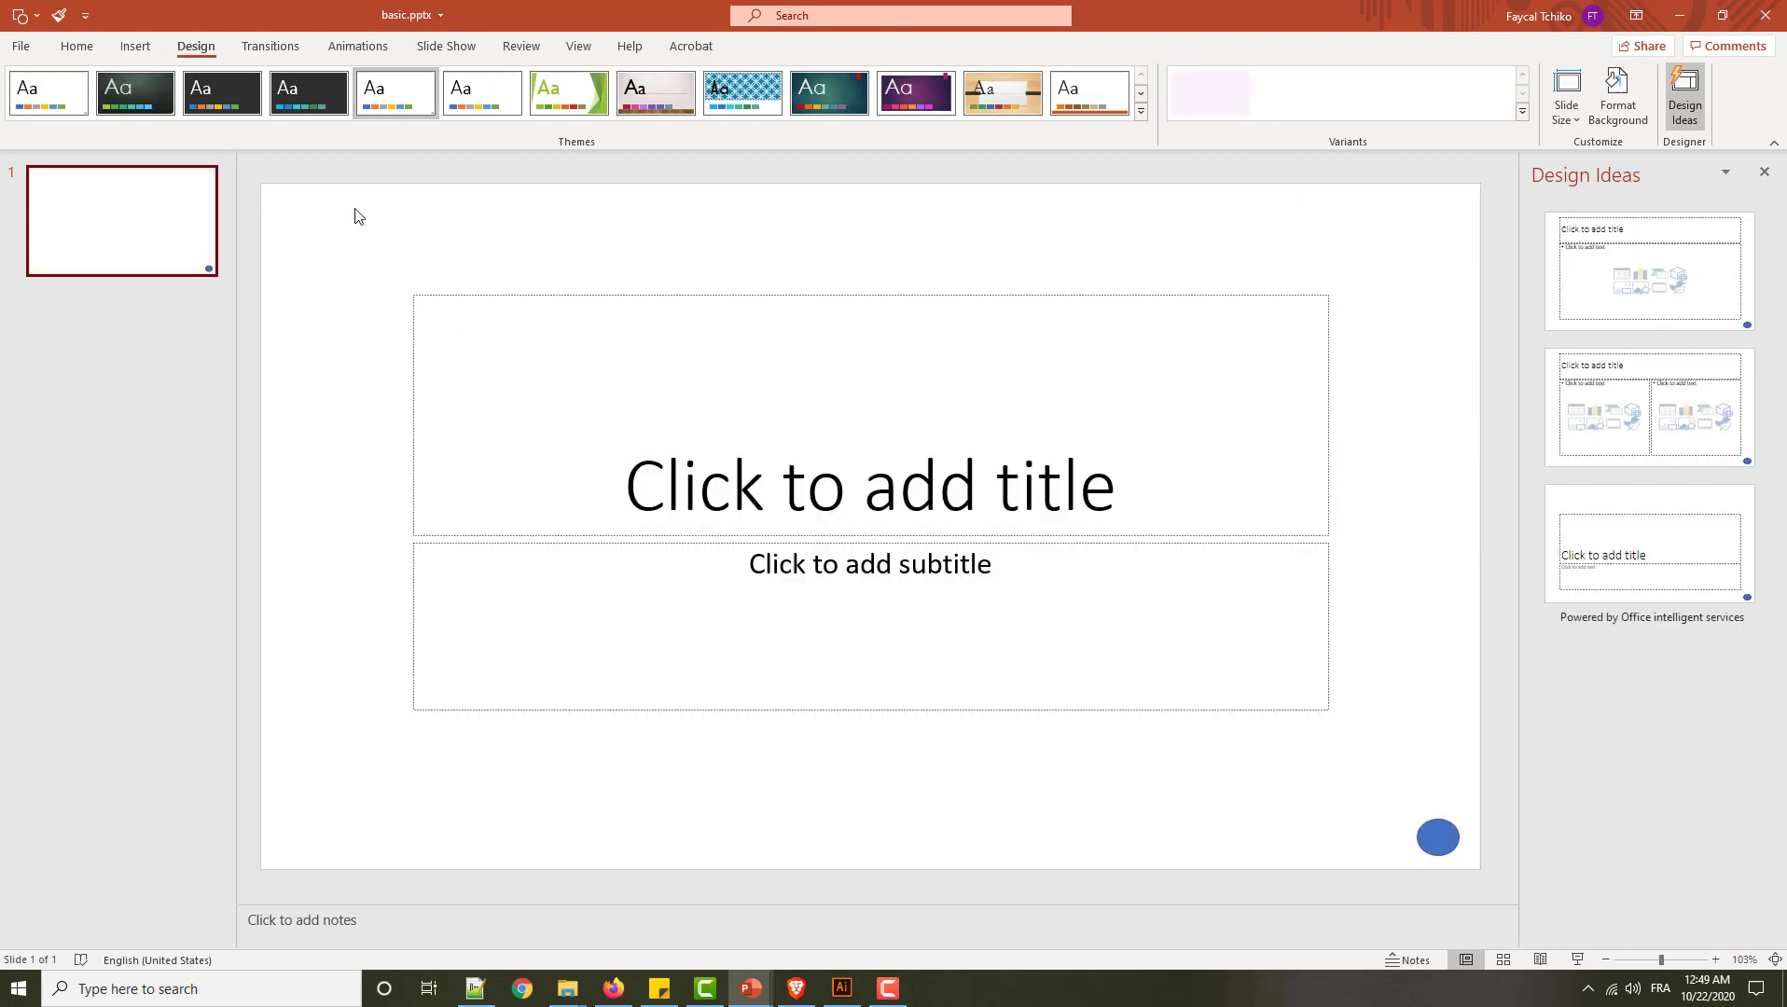
# Delete the title and subtitle placeholders from the slide.
pyautogui.moveTo(354, 214); pyautogui.dragTo(1391, 774)
pyautogui.click(1328, 774)
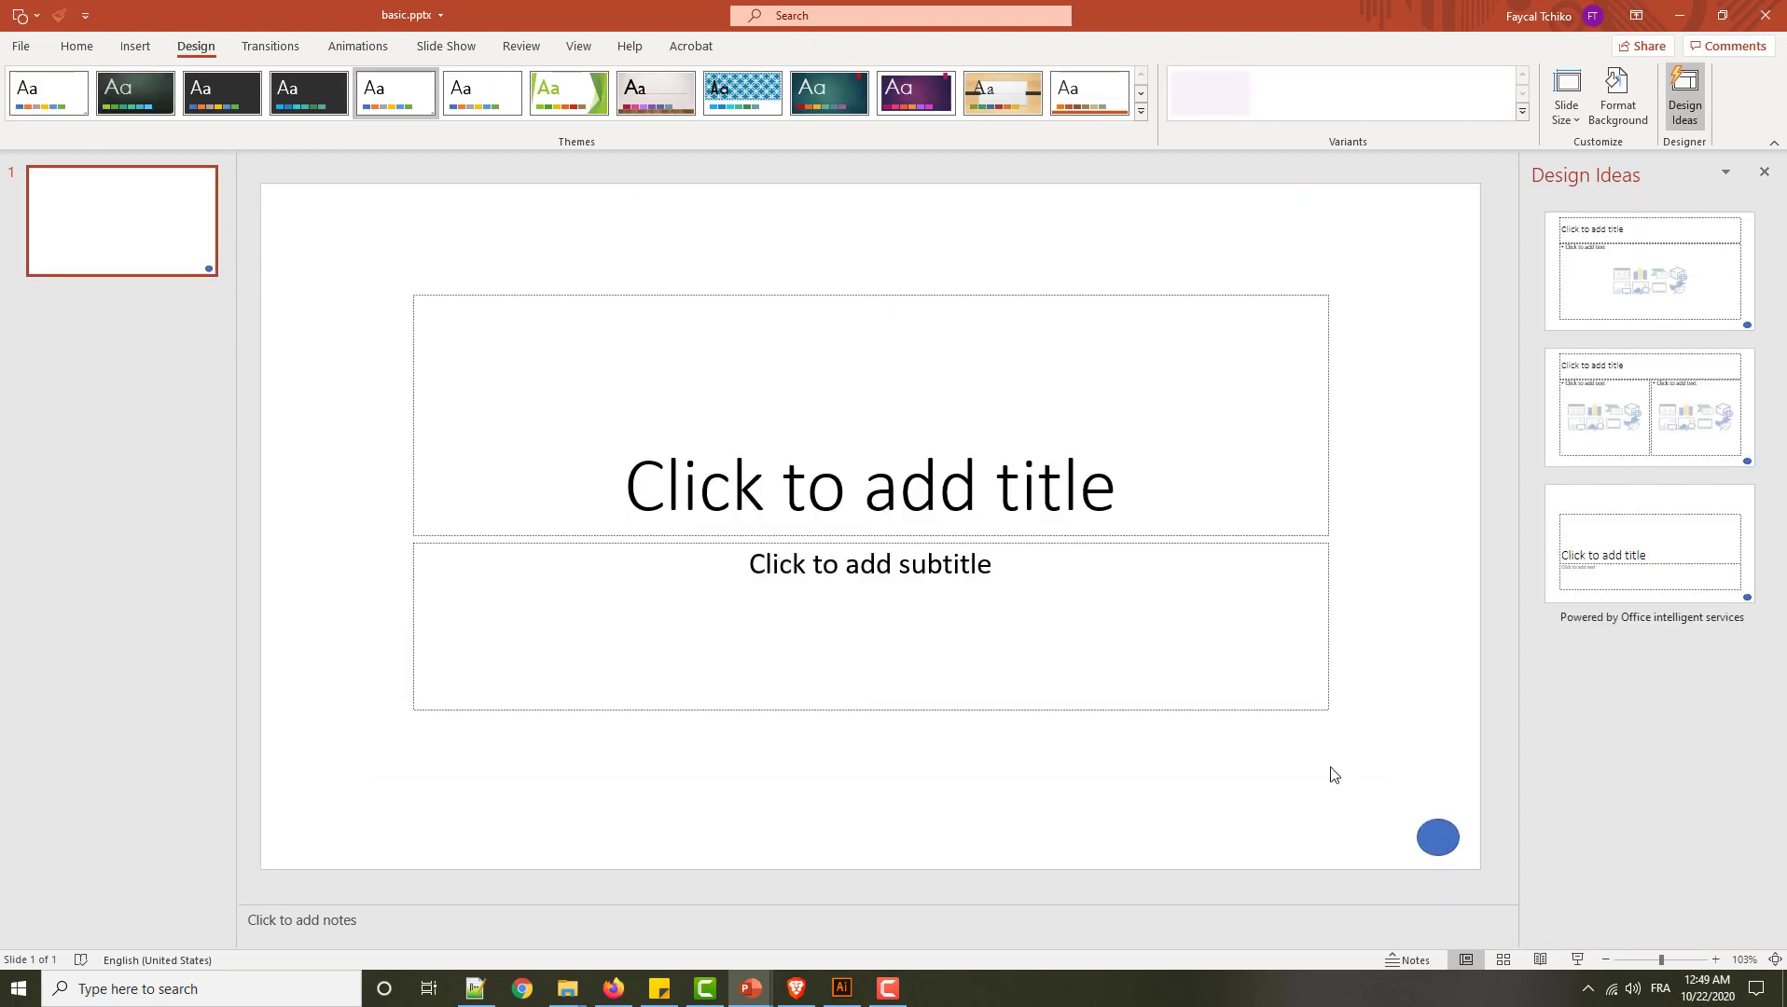
pyautogui.moveTo(379, 228); pyautogui.dragTo(1488, 790)
pyautogui.press('Delete')
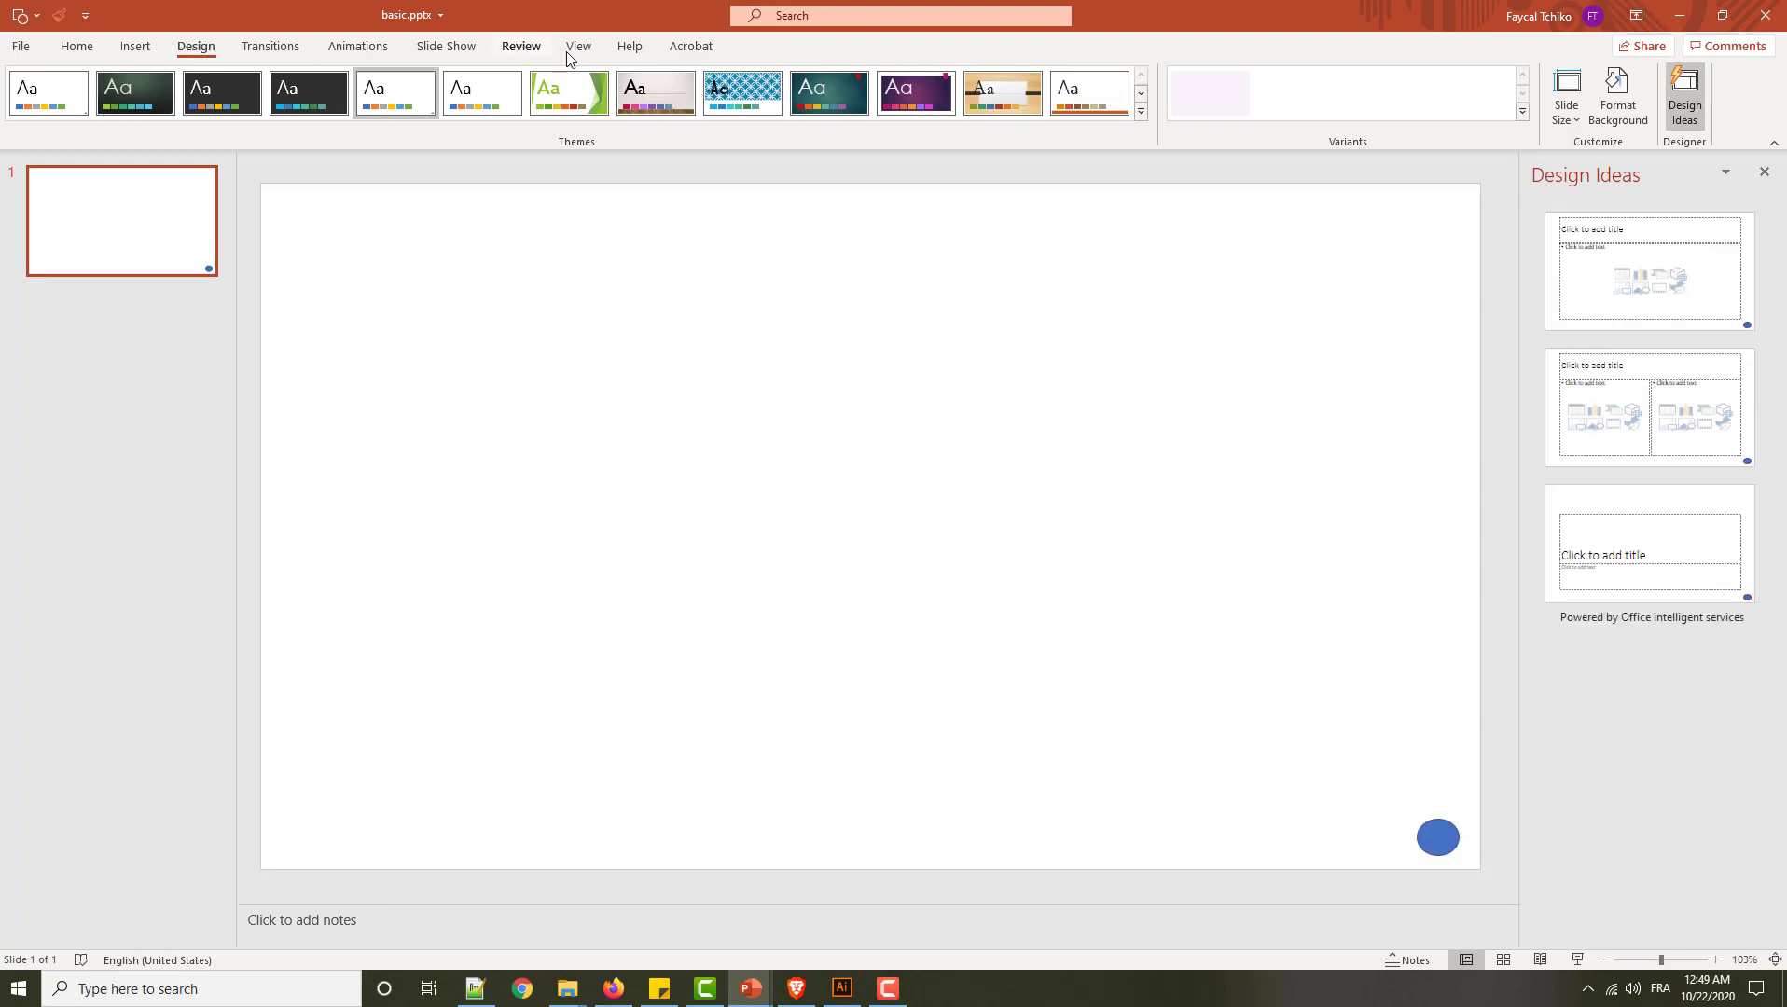
# In Slide Master view, delete every placeholder on the title layout.
pyautogui.click(576, 45)
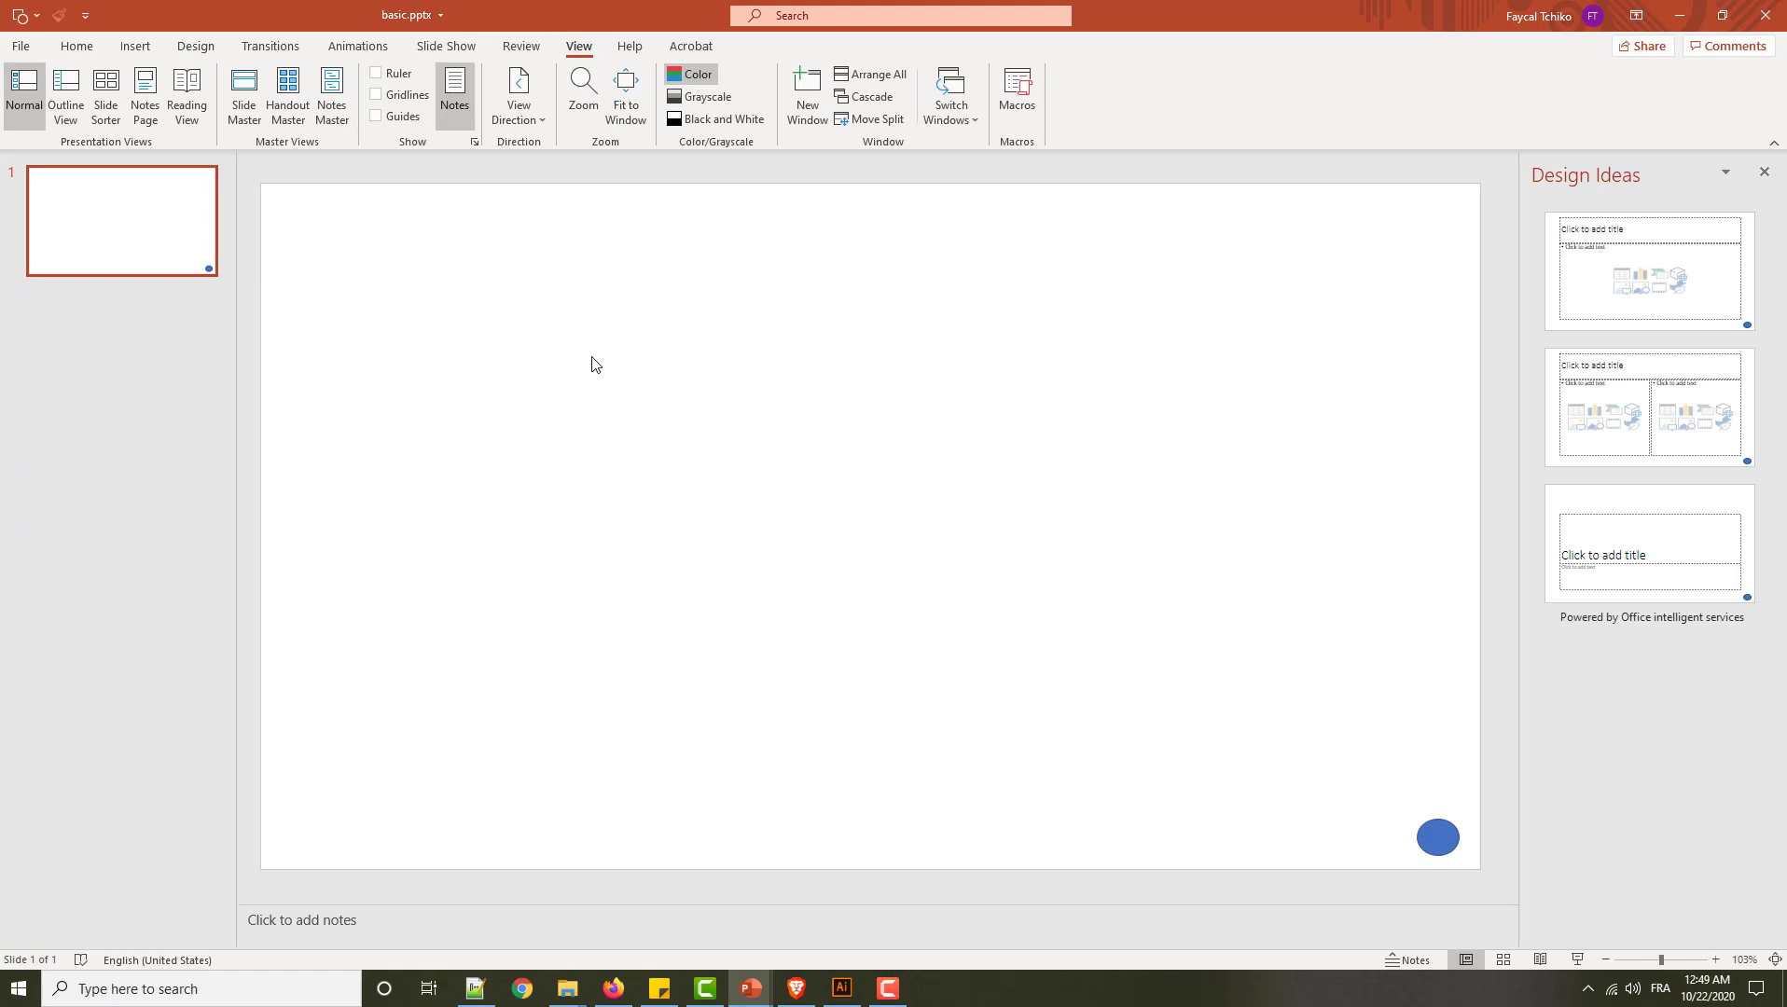
pyautogui.click(244, 98)
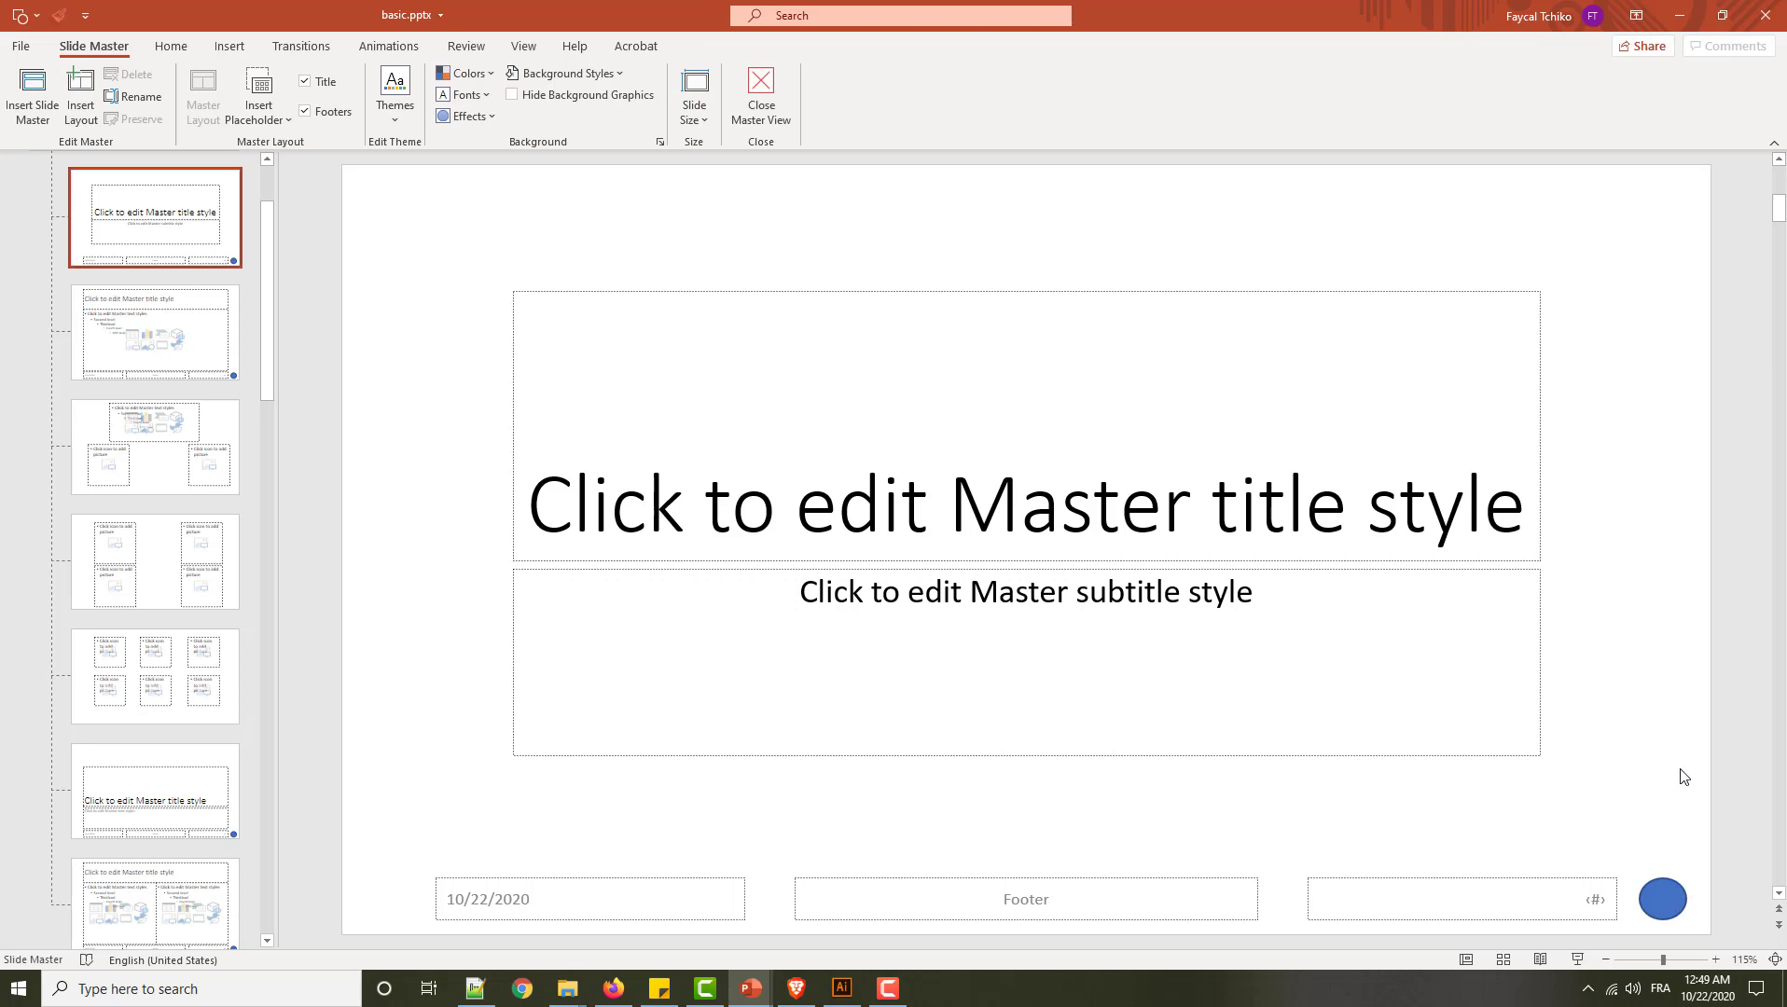
pyautogui.hotkey('ctrl', 'a')
pyautogui.press('Delete')
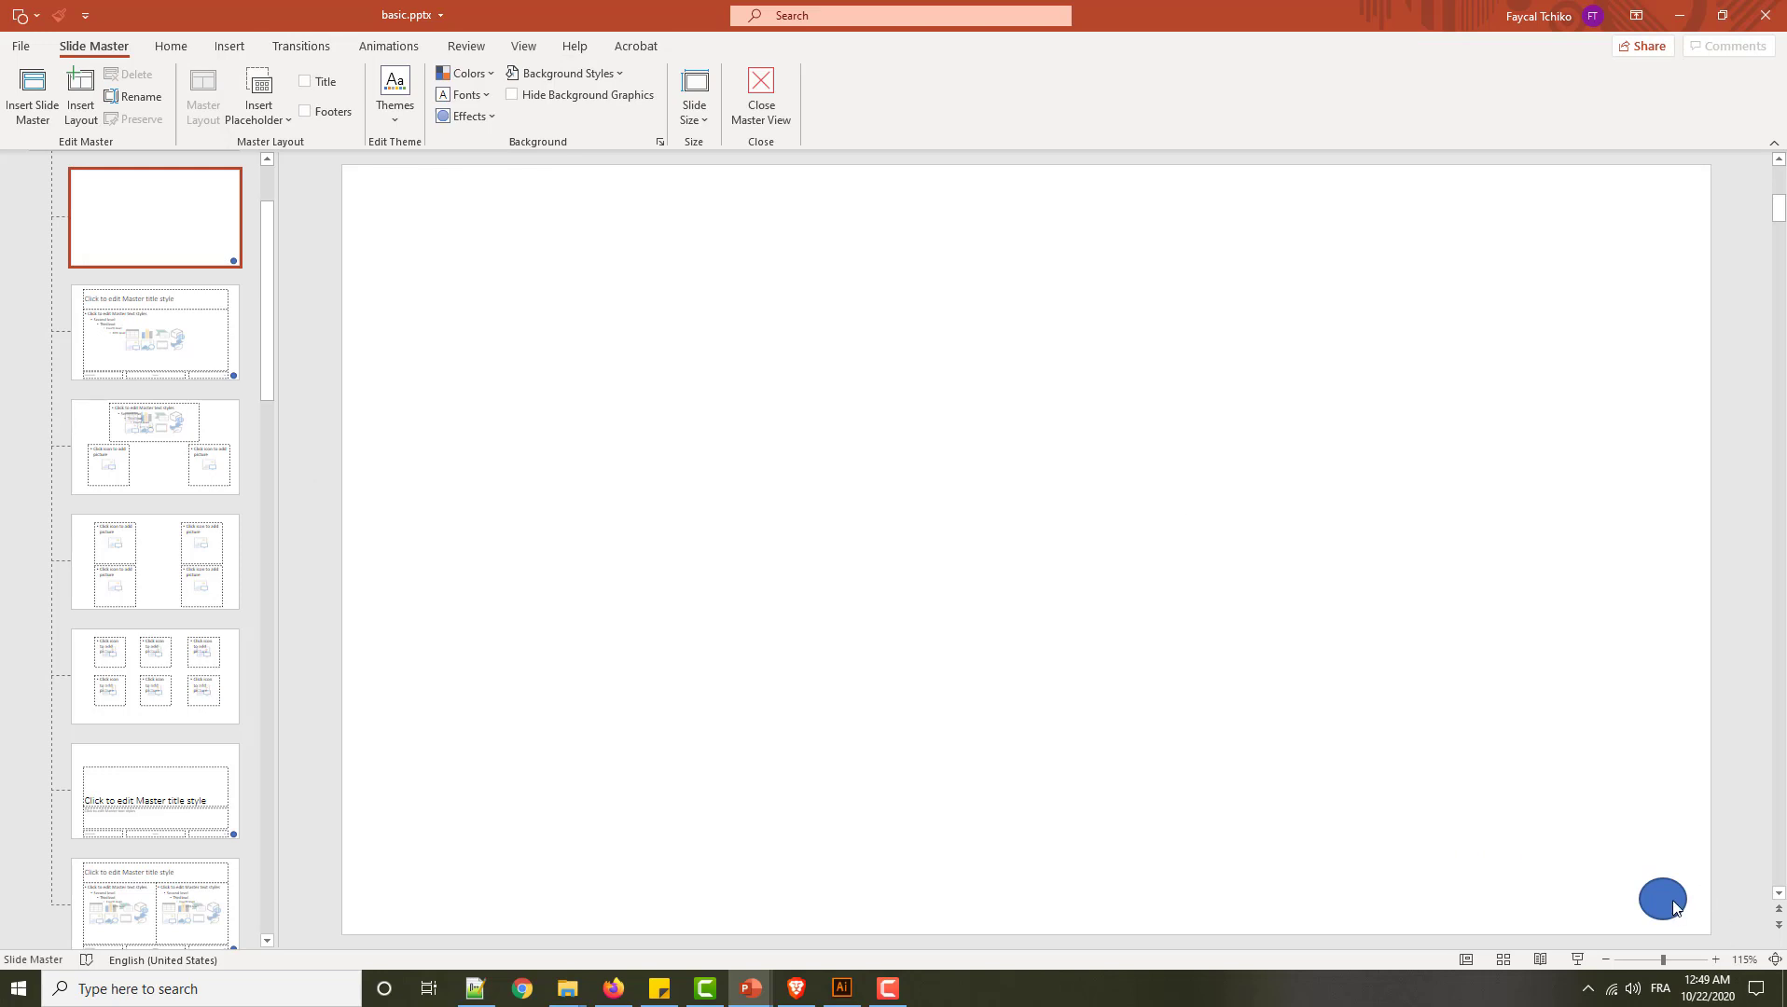
# Delete the blue circle from the parent master, save, and insert a second slide master.
pyautogui.click(165, 212)
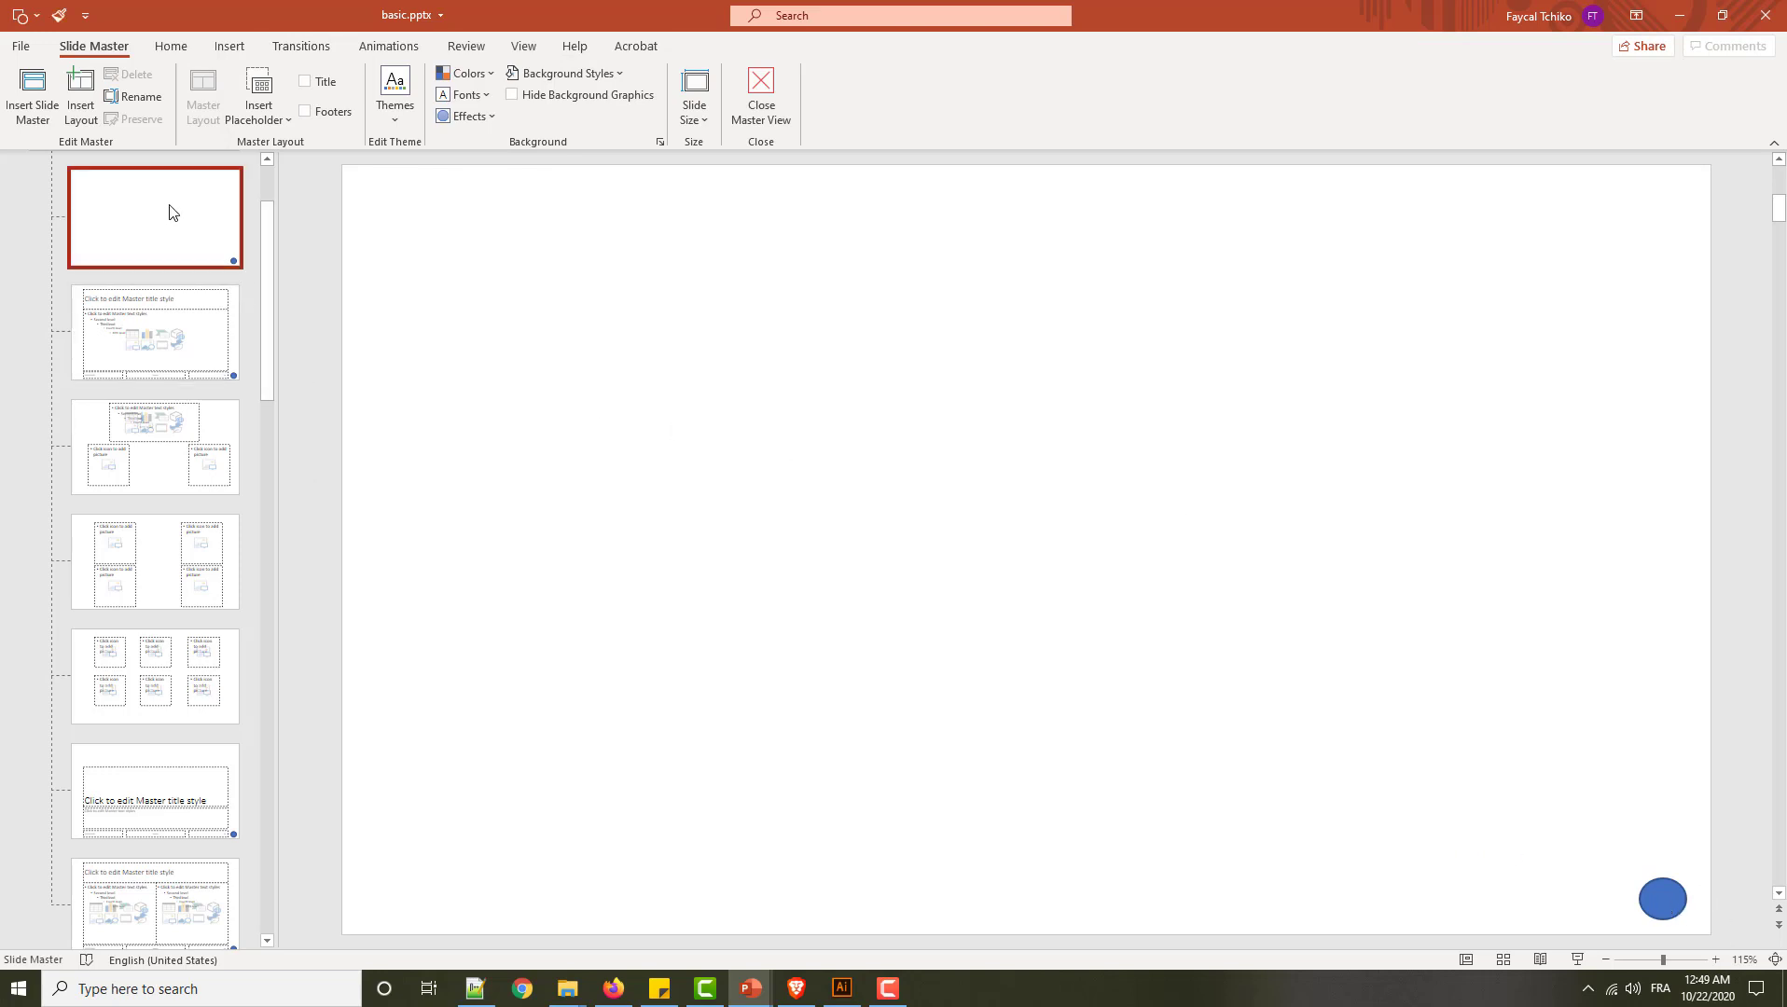
pyautogui.scroll(3, 170, 211)
pyautogui.click(168, 231)
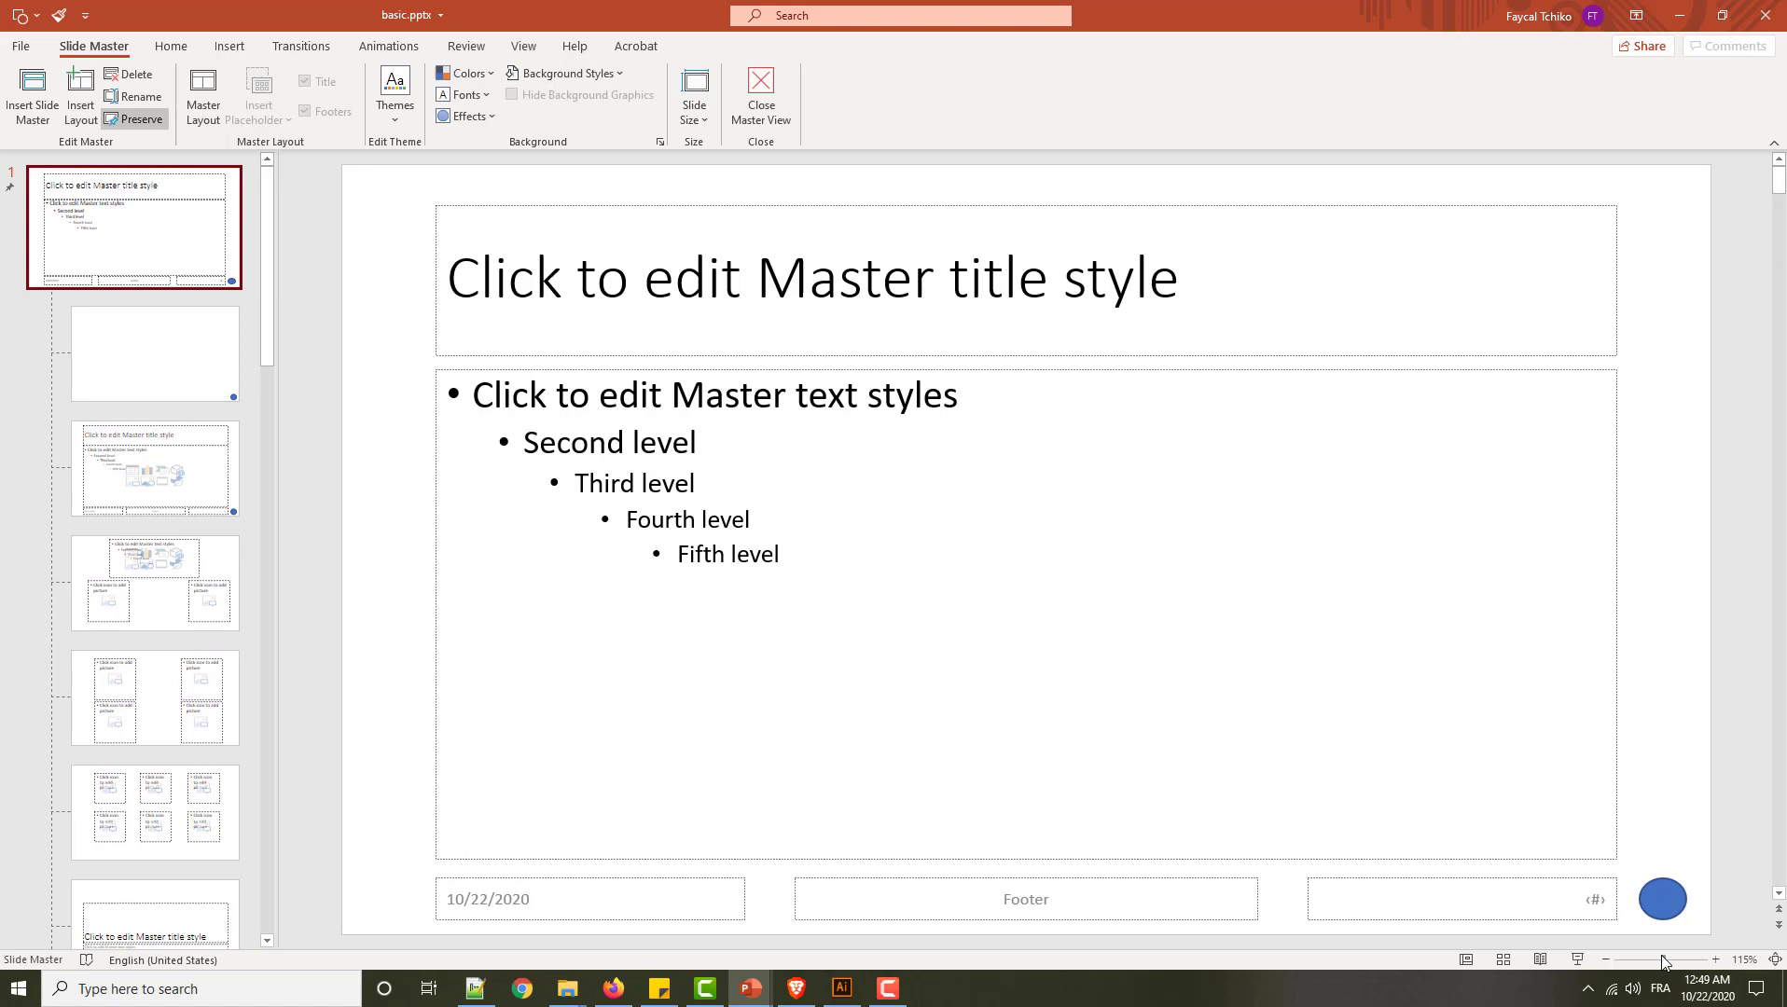
pyautogui.click(1661, 898)
pyautogui.press('Delete')
pyautogui.hotkey('ctrl', 's')
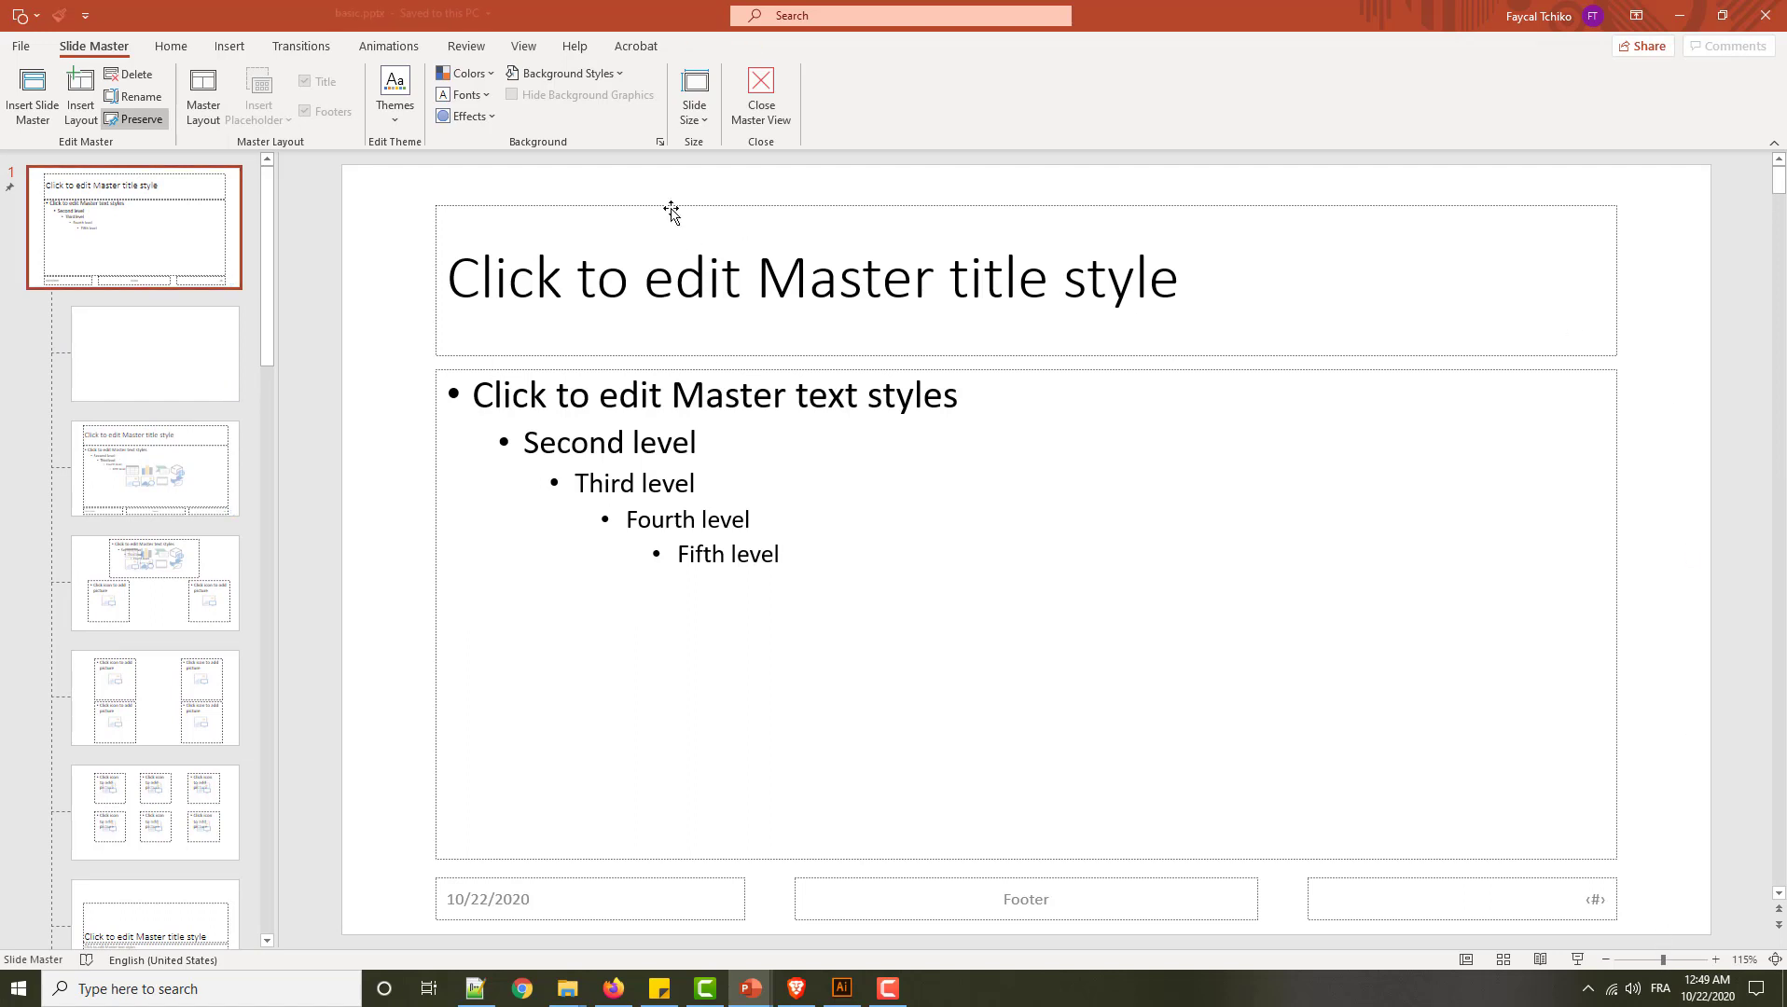
pyautogui.click(40, 112)
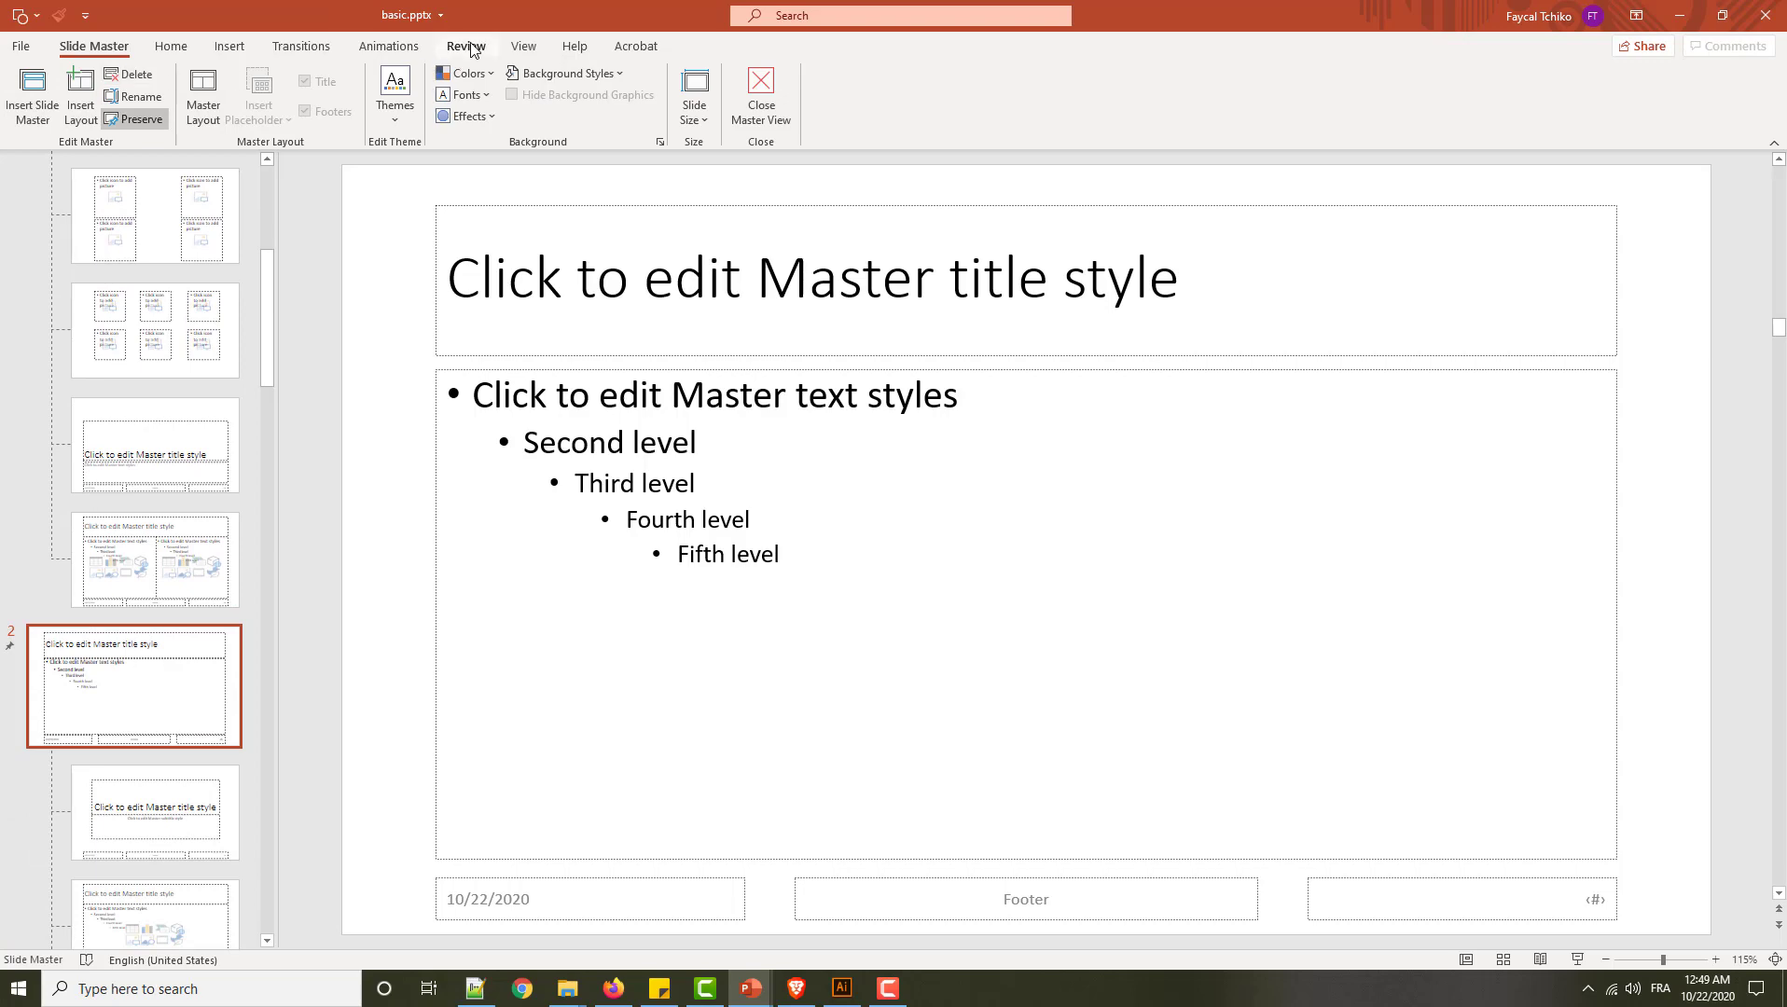
pyautogui.click(523, 45)
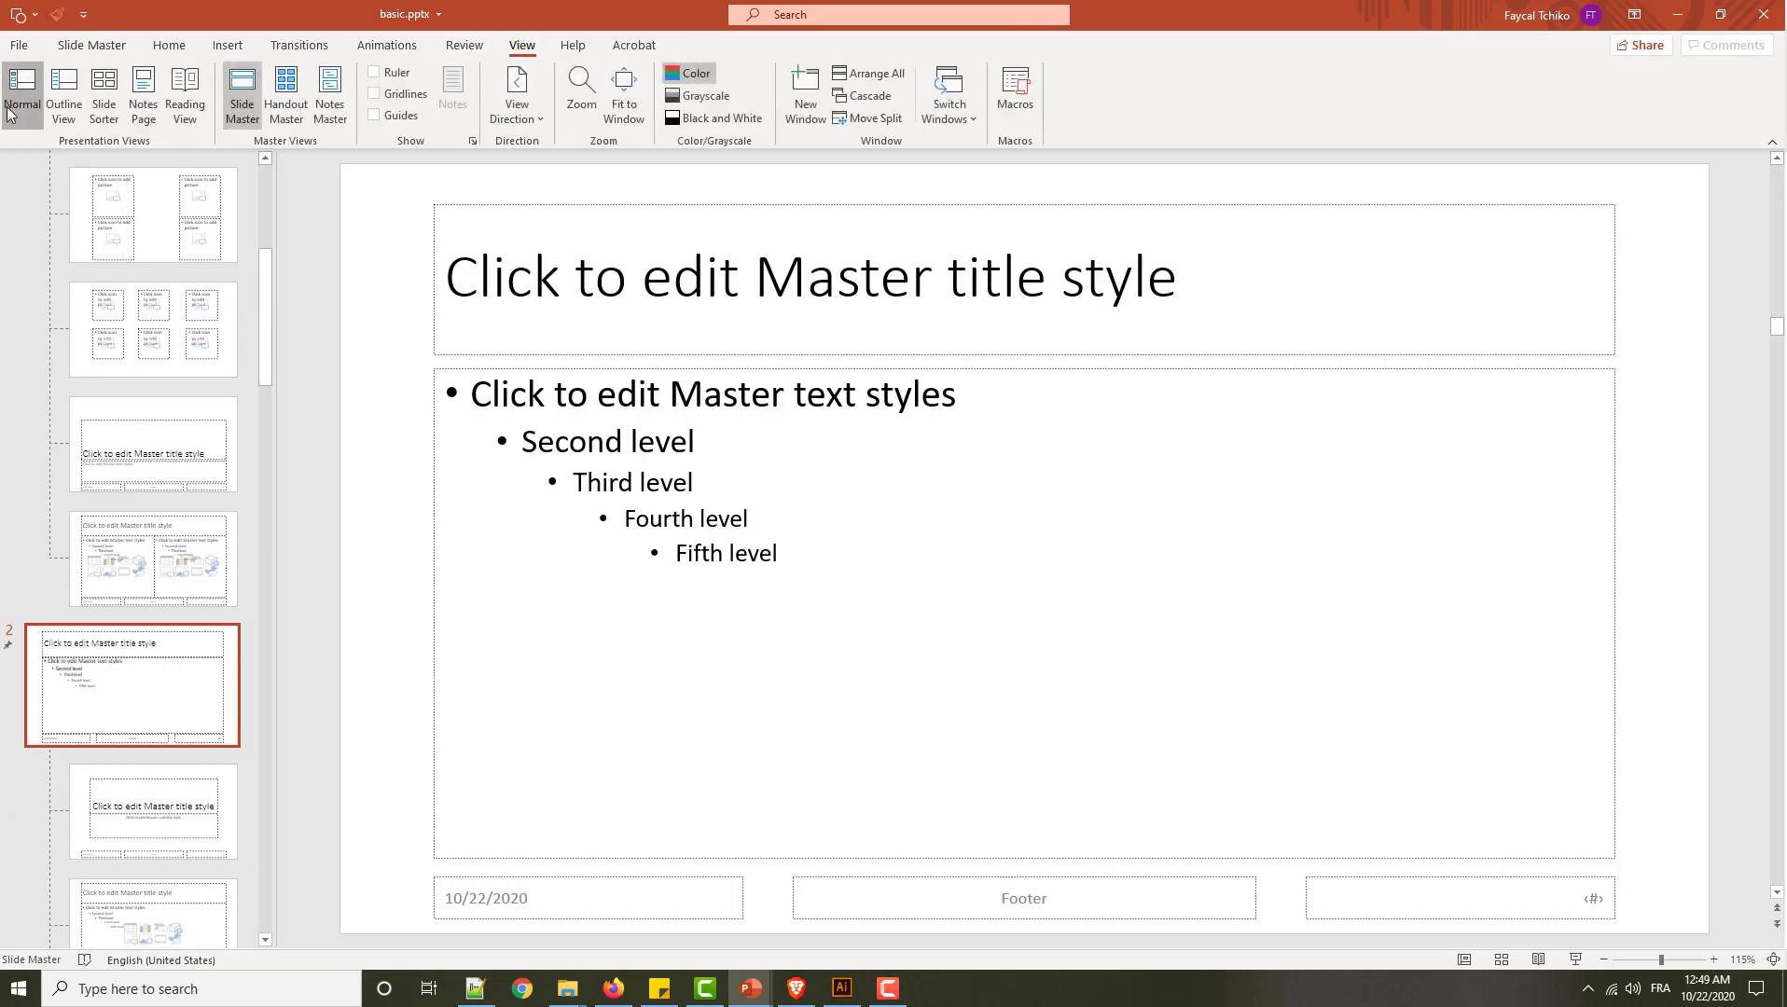
# Return to Normal view and draw a top-left blue rectangle reading 'Your Title'.
pyautogui.click(20, 96)
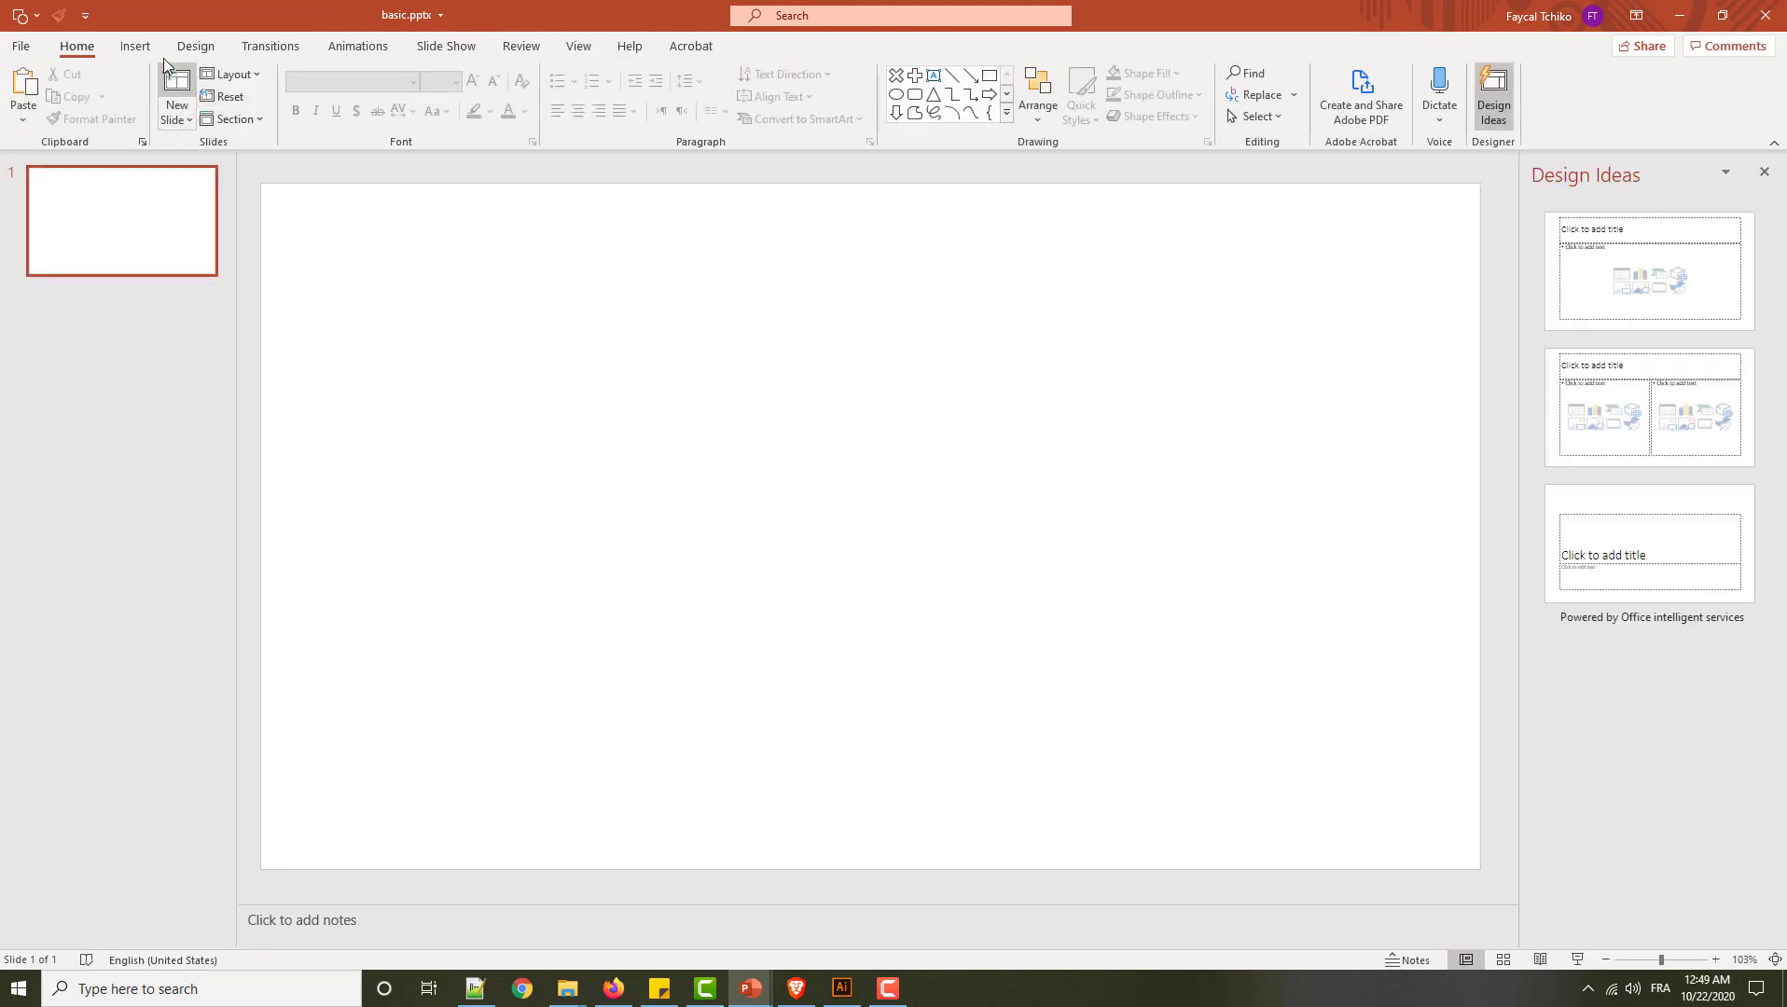
pyautogui.click(135, 46)
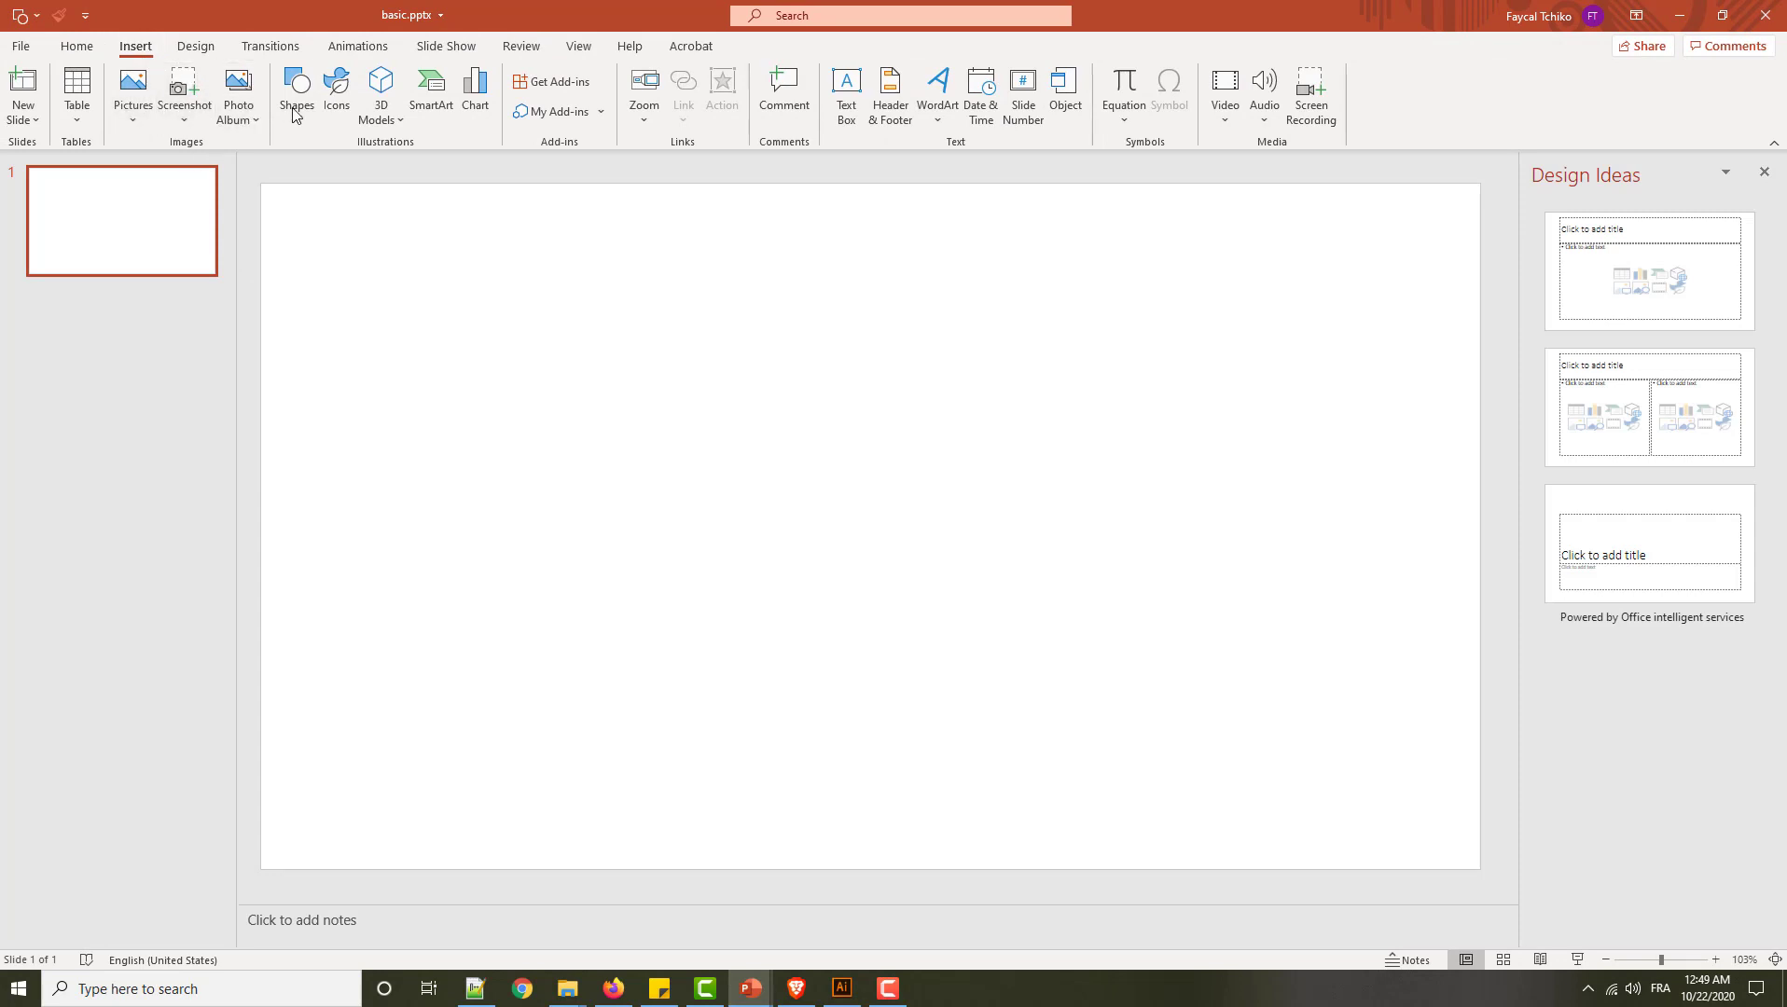
pyautogui.click(296, 98)
pyautogui.click(365, 170)
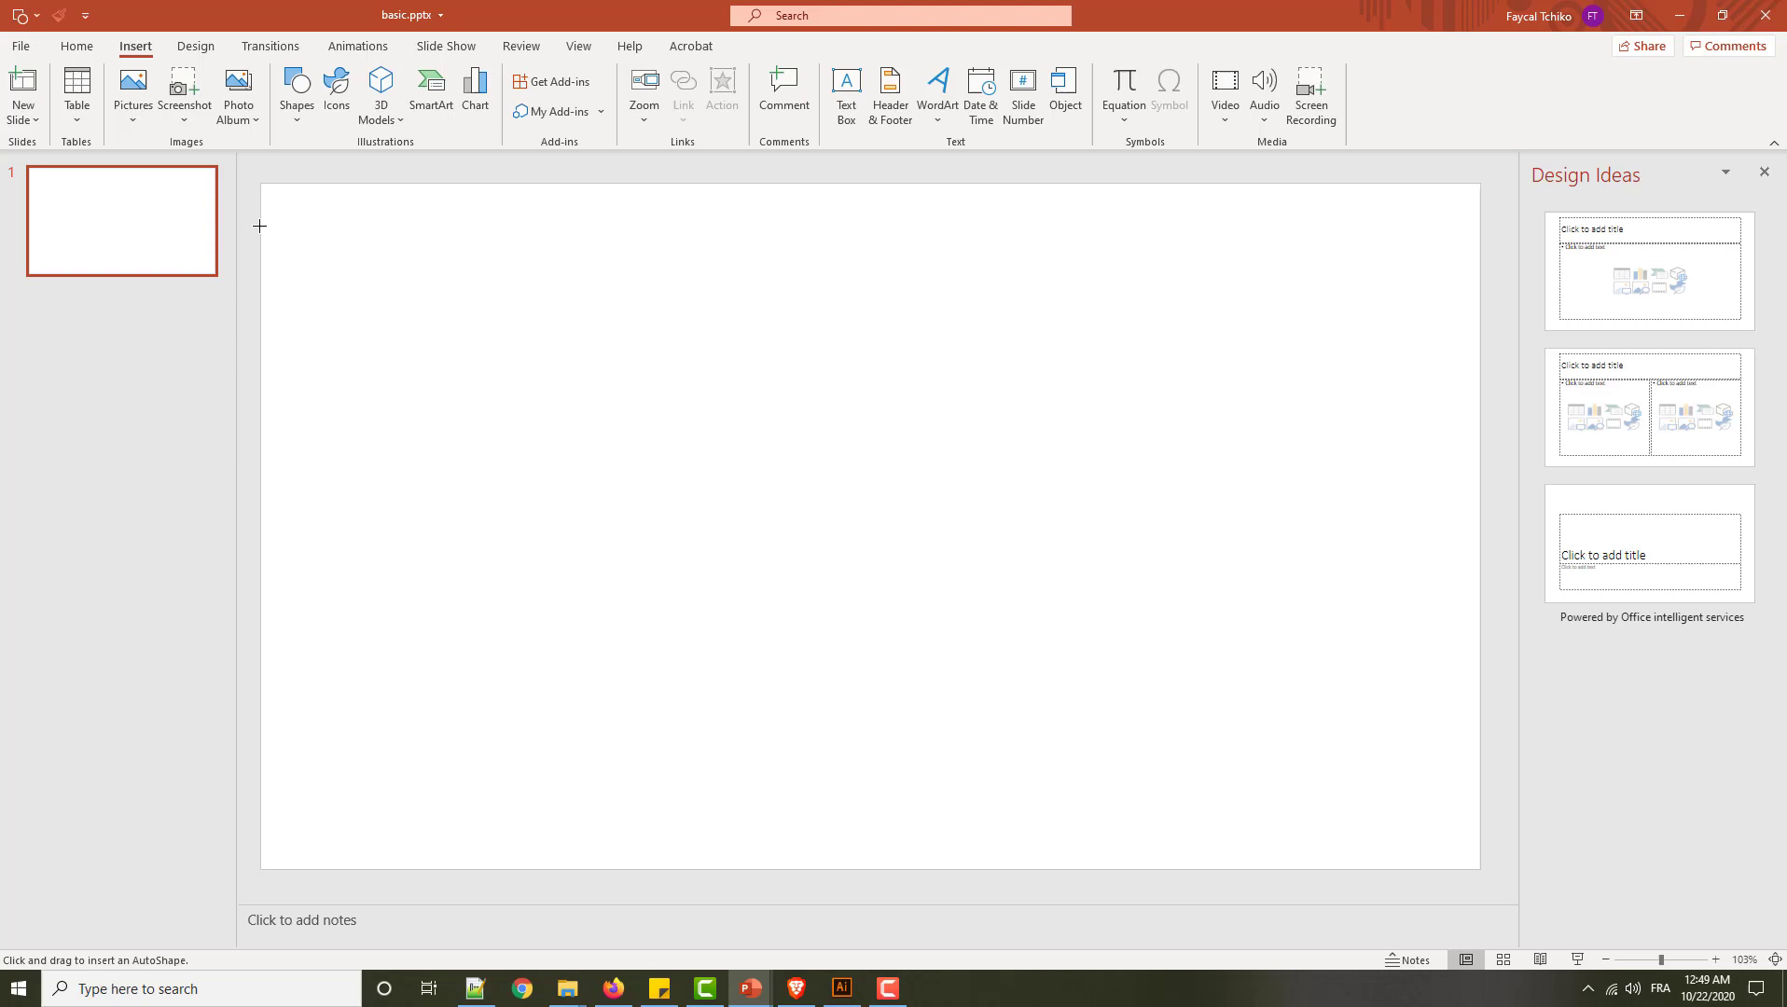
pyautogui.moveTo(261, 225); pyautogui.dragTo(758, 281)
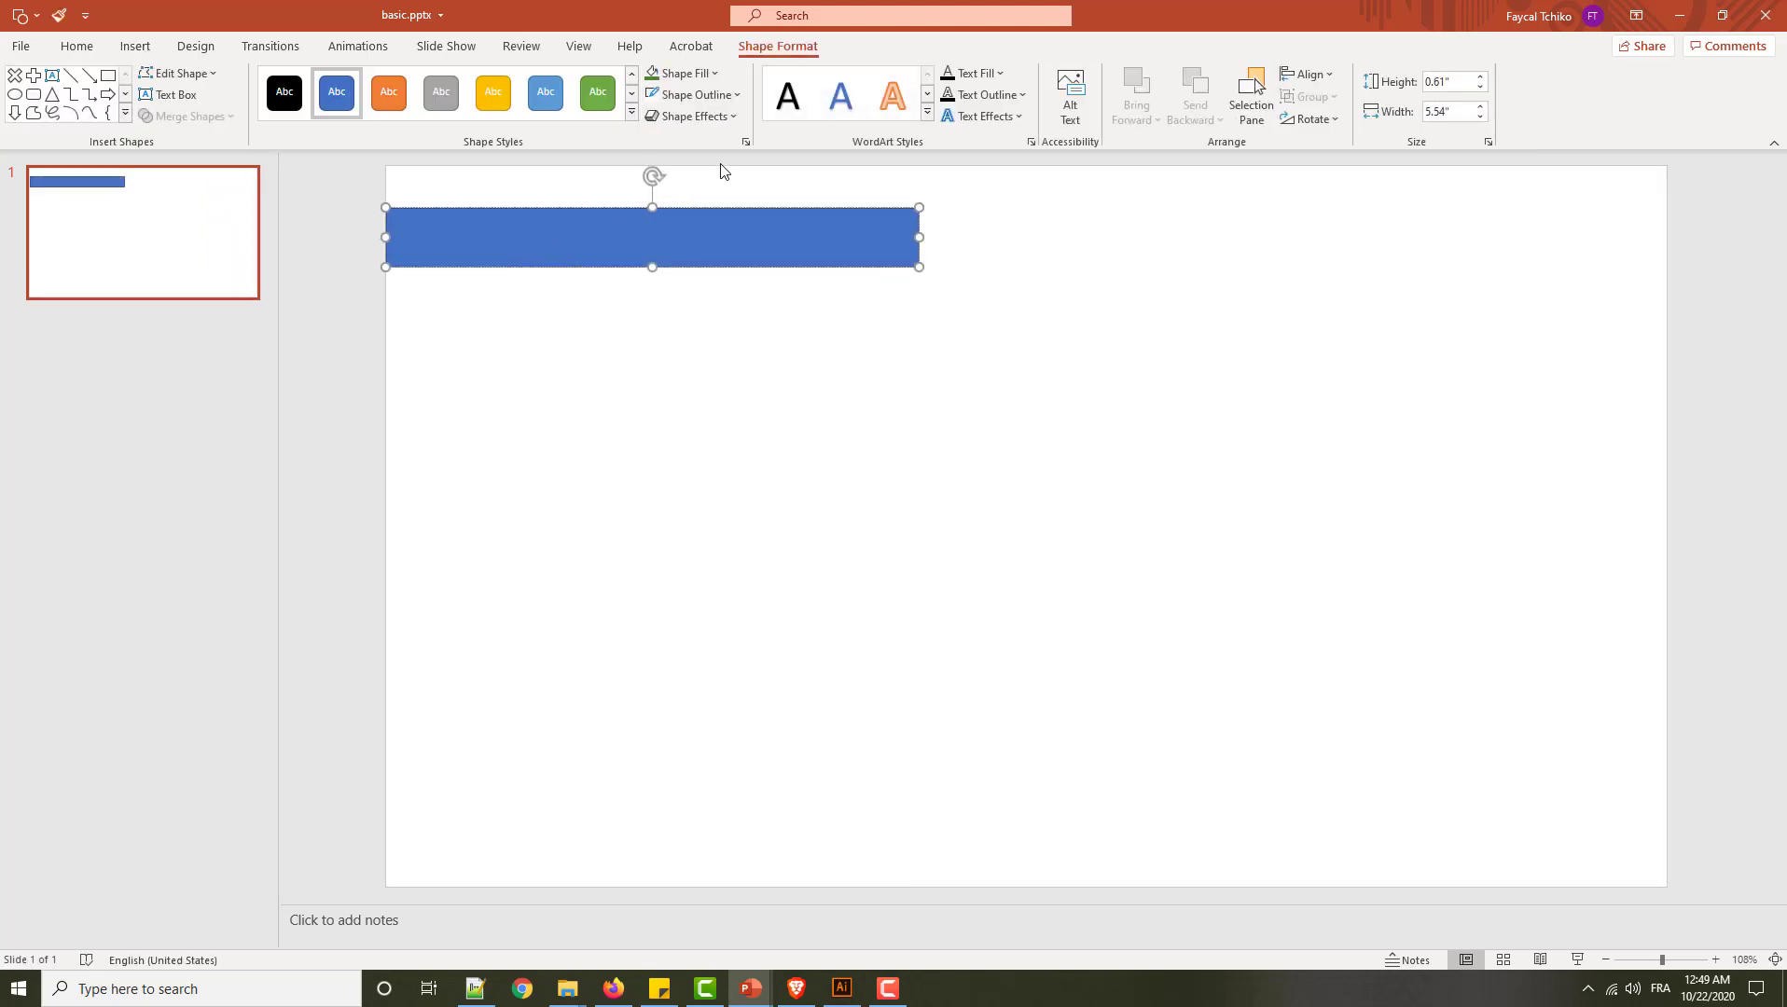
pyautogui.write('Your T')
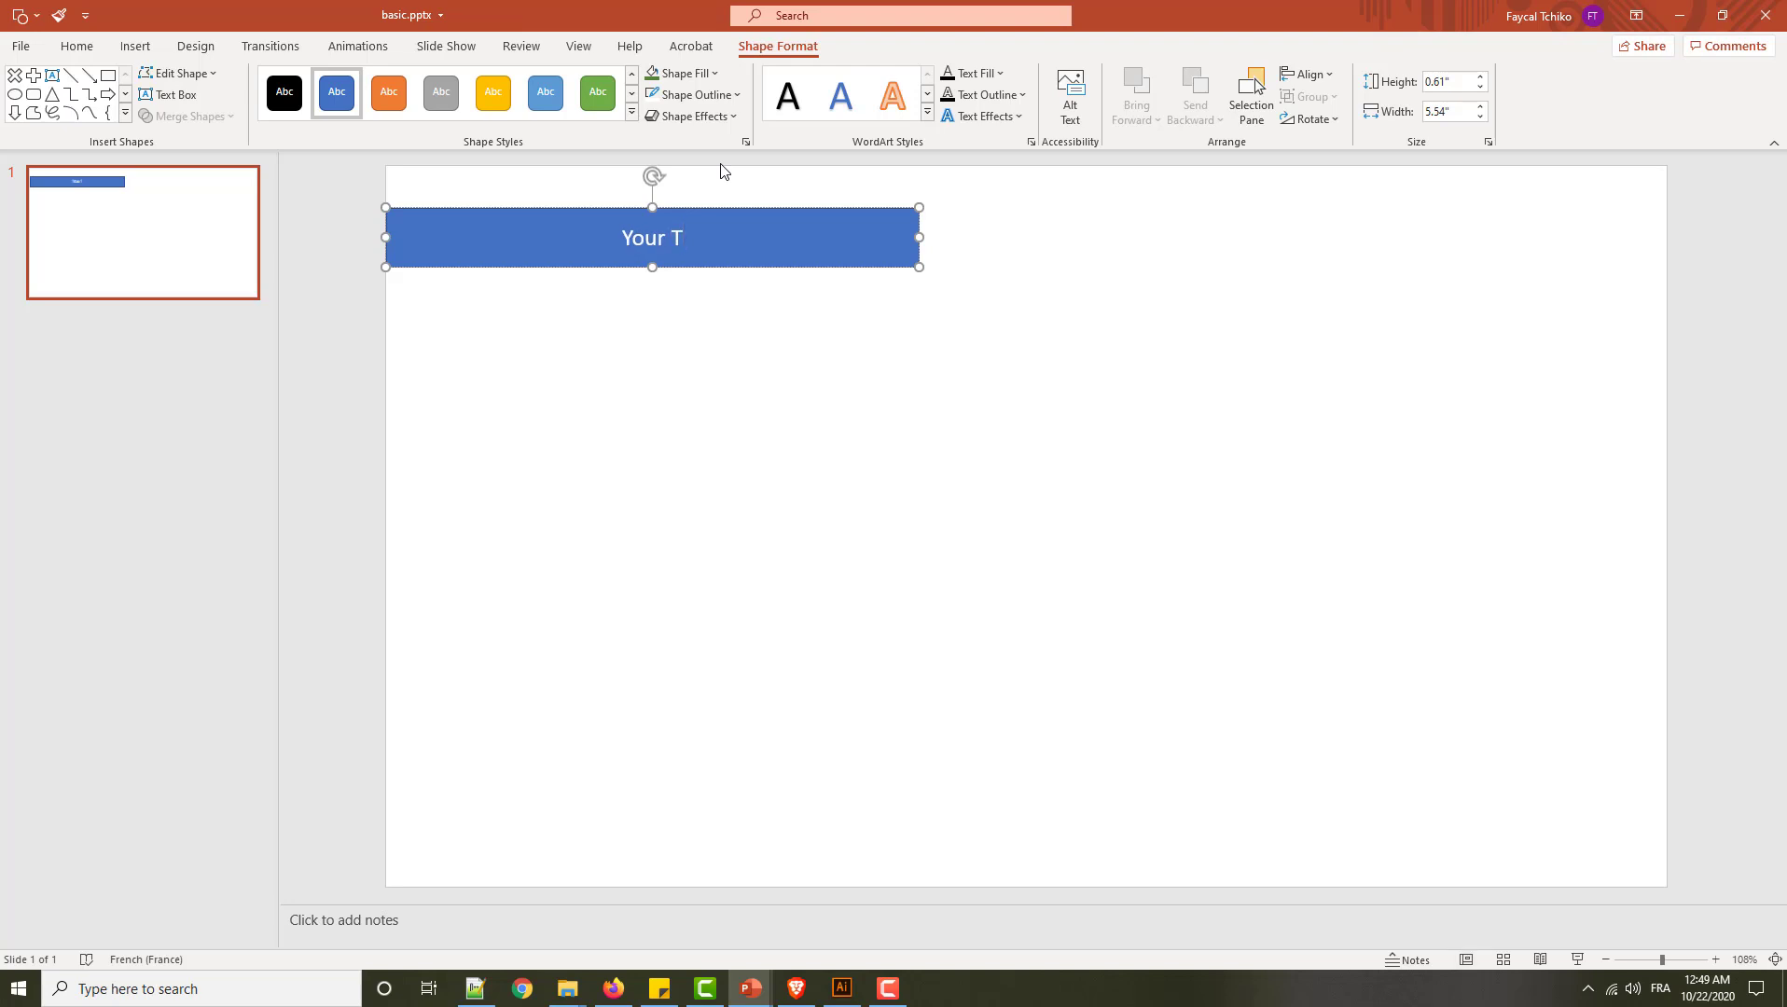
pyautogui.write('itle')
pyautogui.click(887, 762)
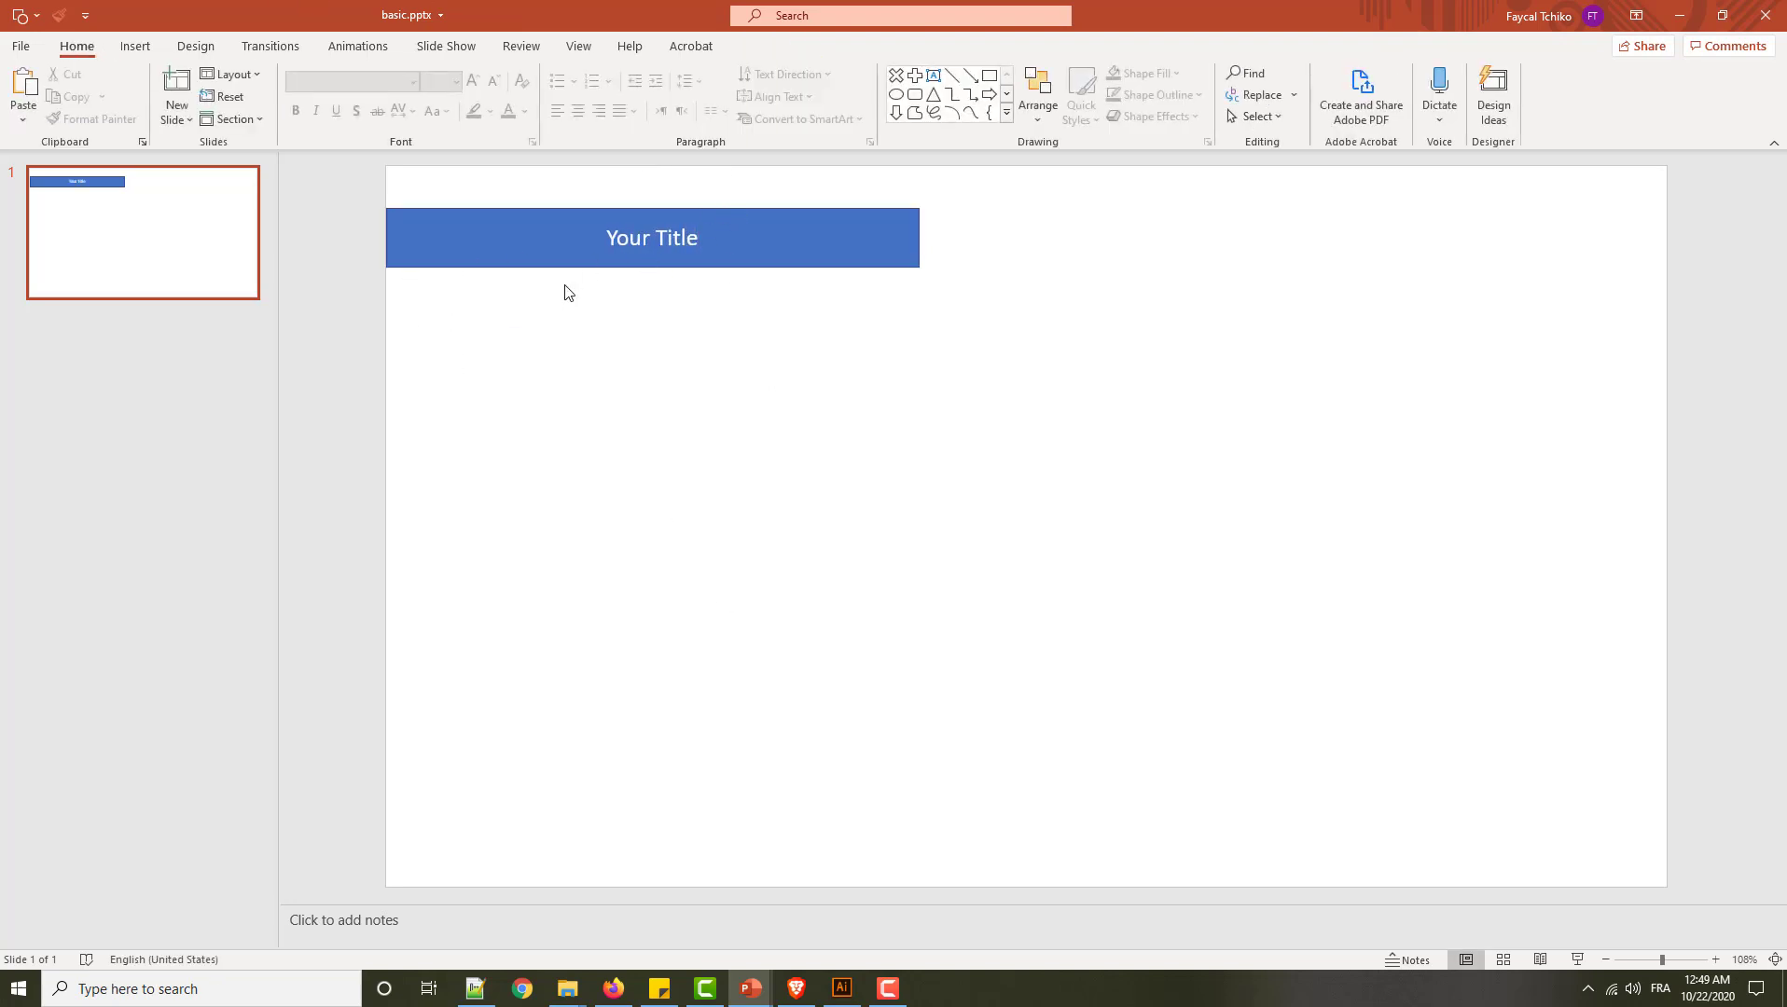
# Draw a small oval labelled '2' at the bottom centre of the slide.
pyautogui.click(896, 93)
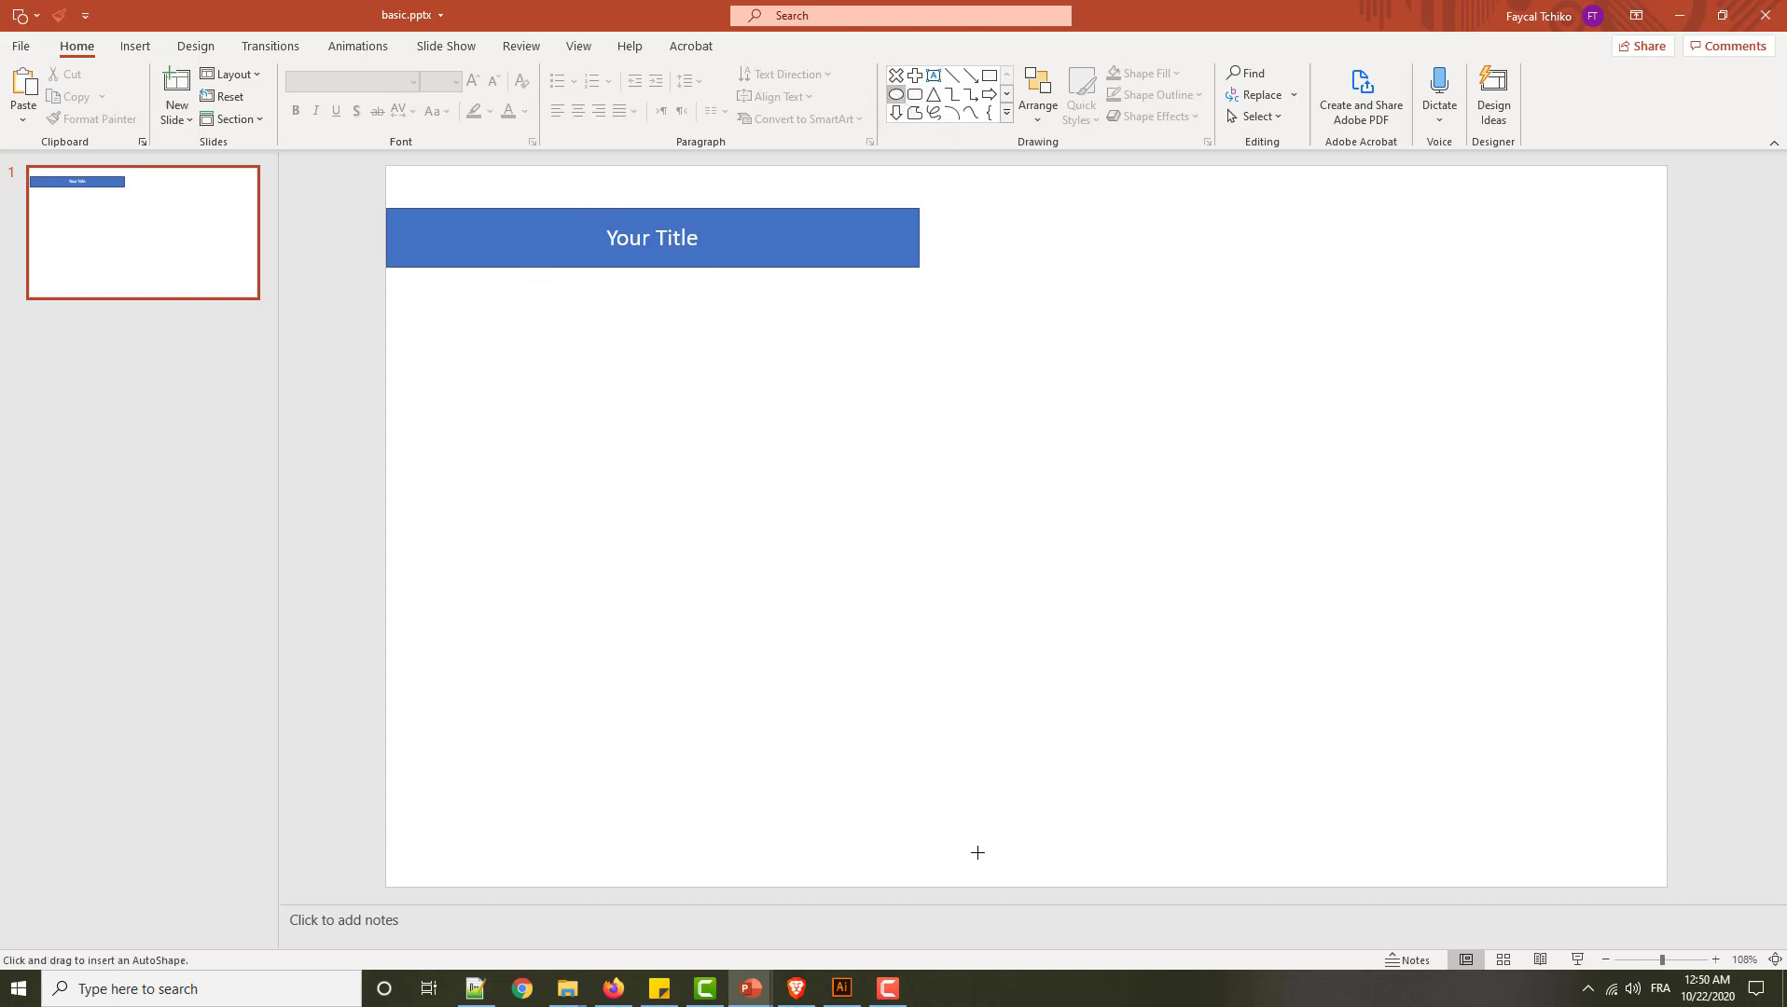
pyautogui.moveTo(971, 835); pyautogui.dragTo(1016, 870)
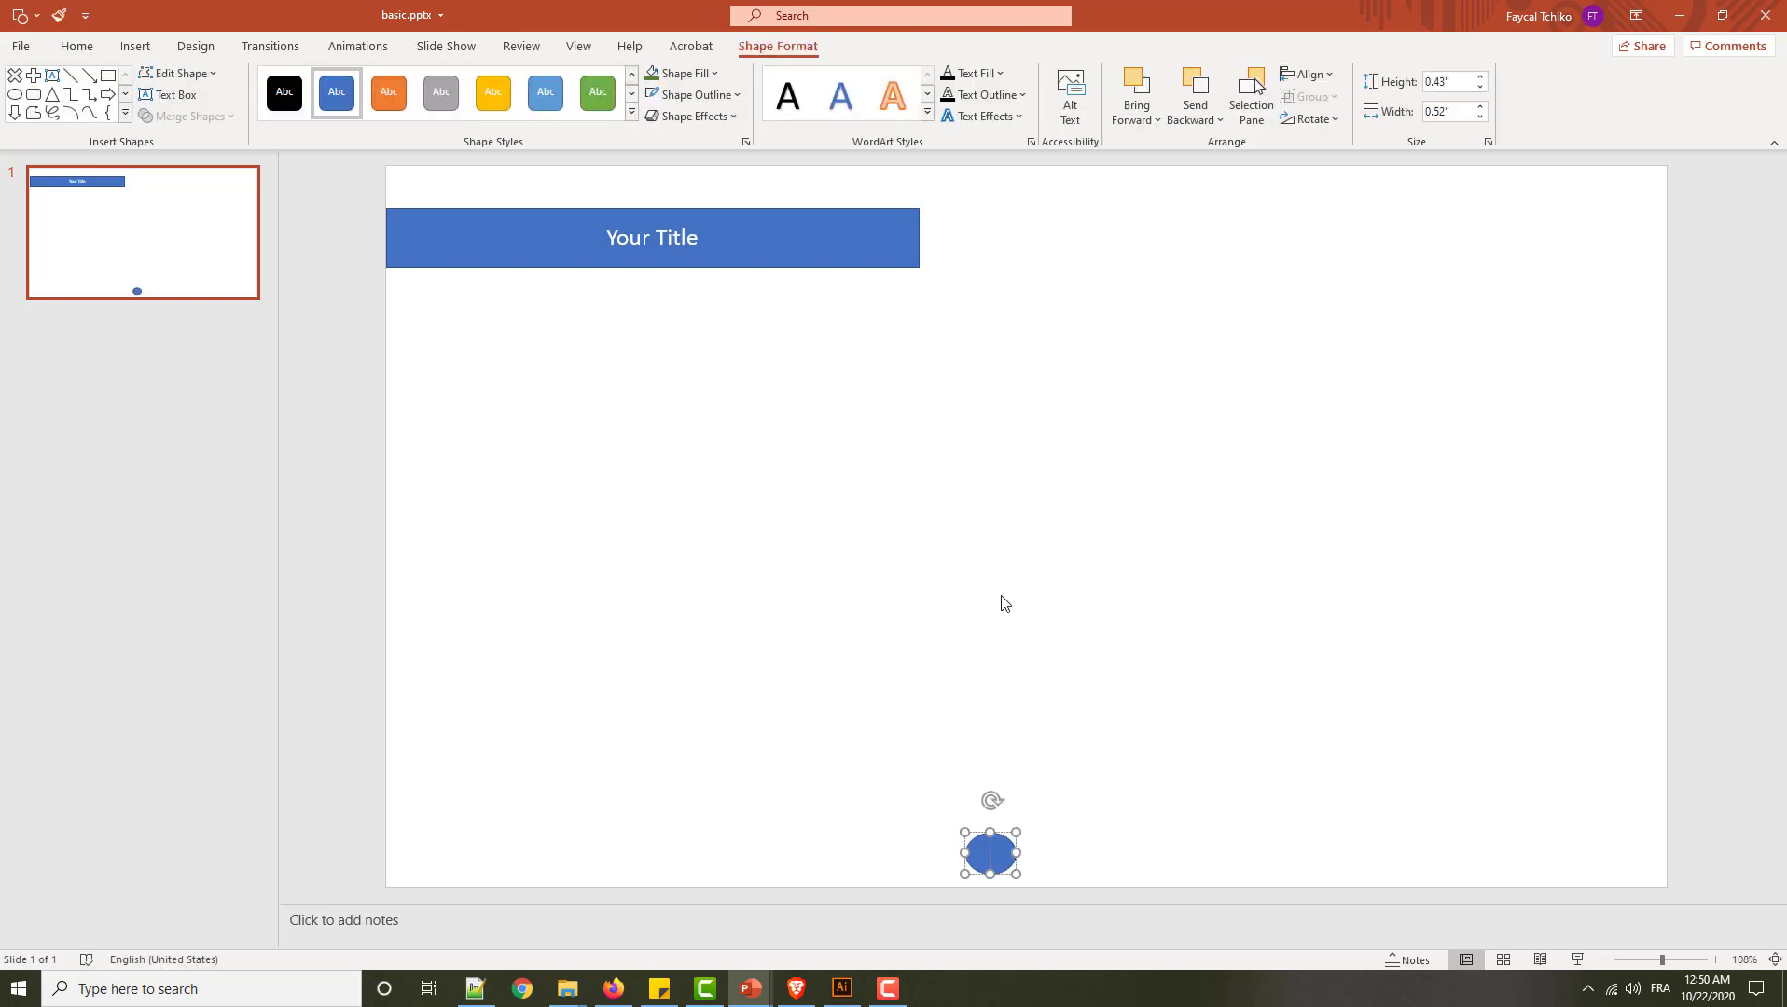
pyautogui.write('2')
pyautogui.click(1300, 724)
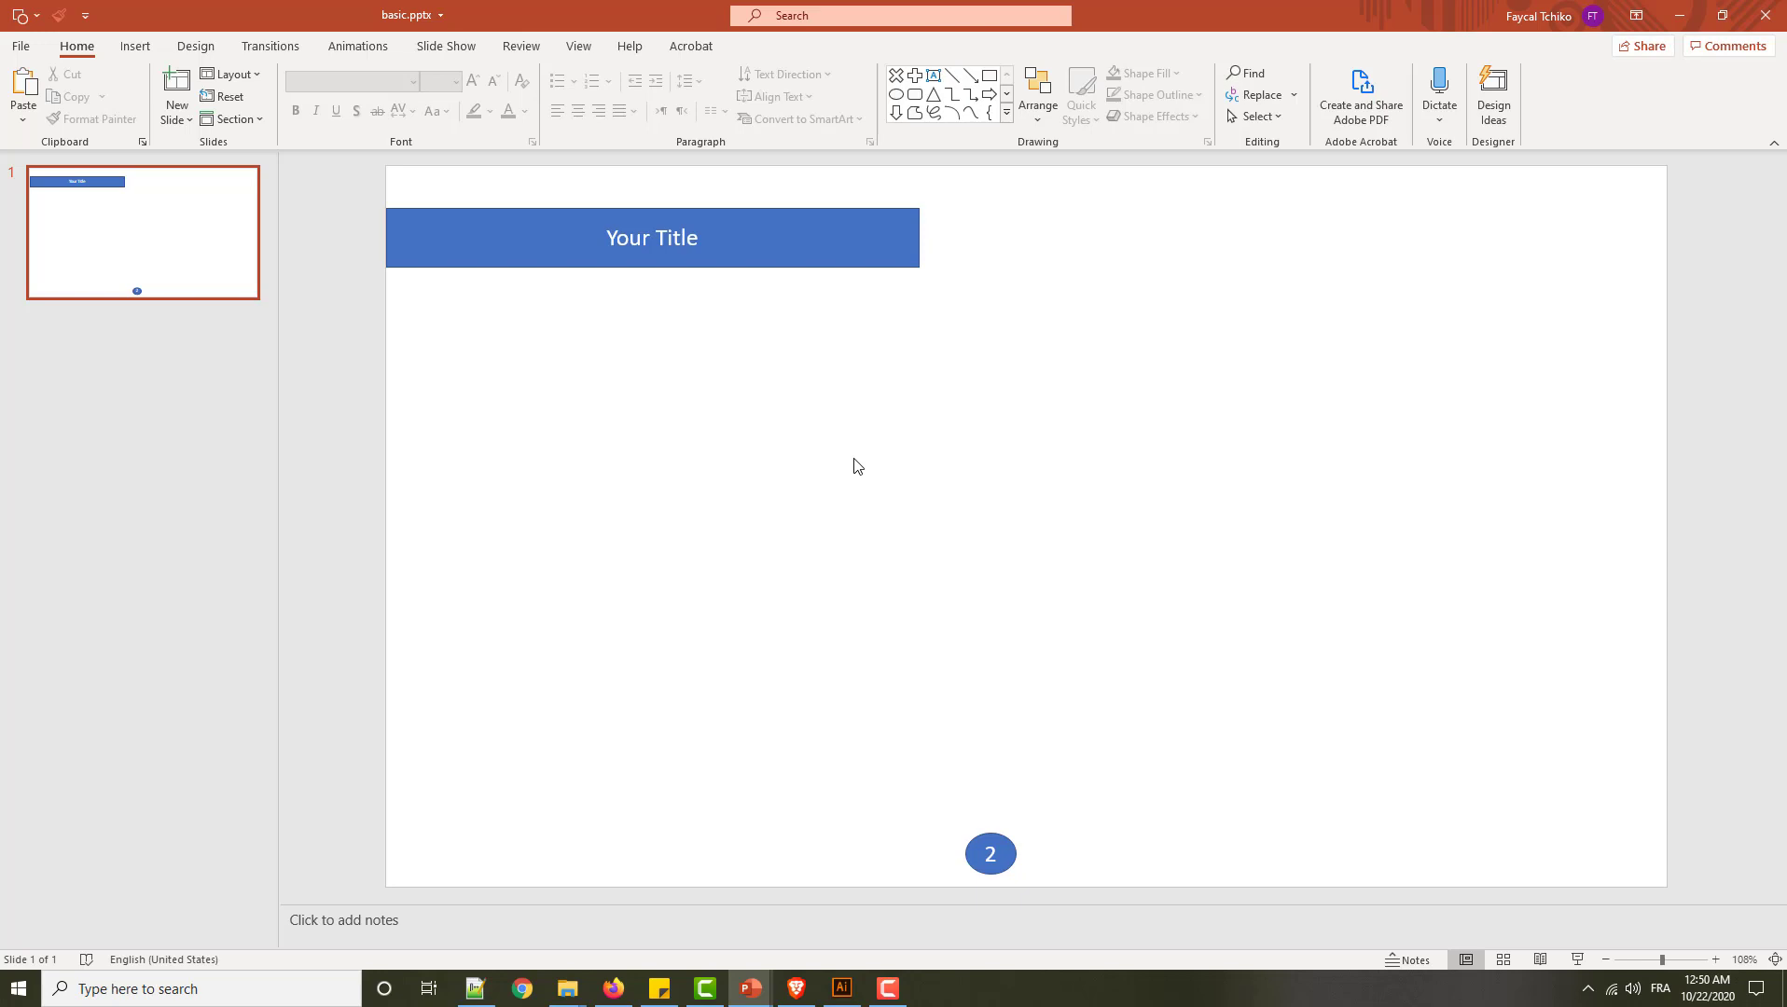
# Show the Design tab's theme choices beside the finished slide.
pyautogui.click(196, 46)
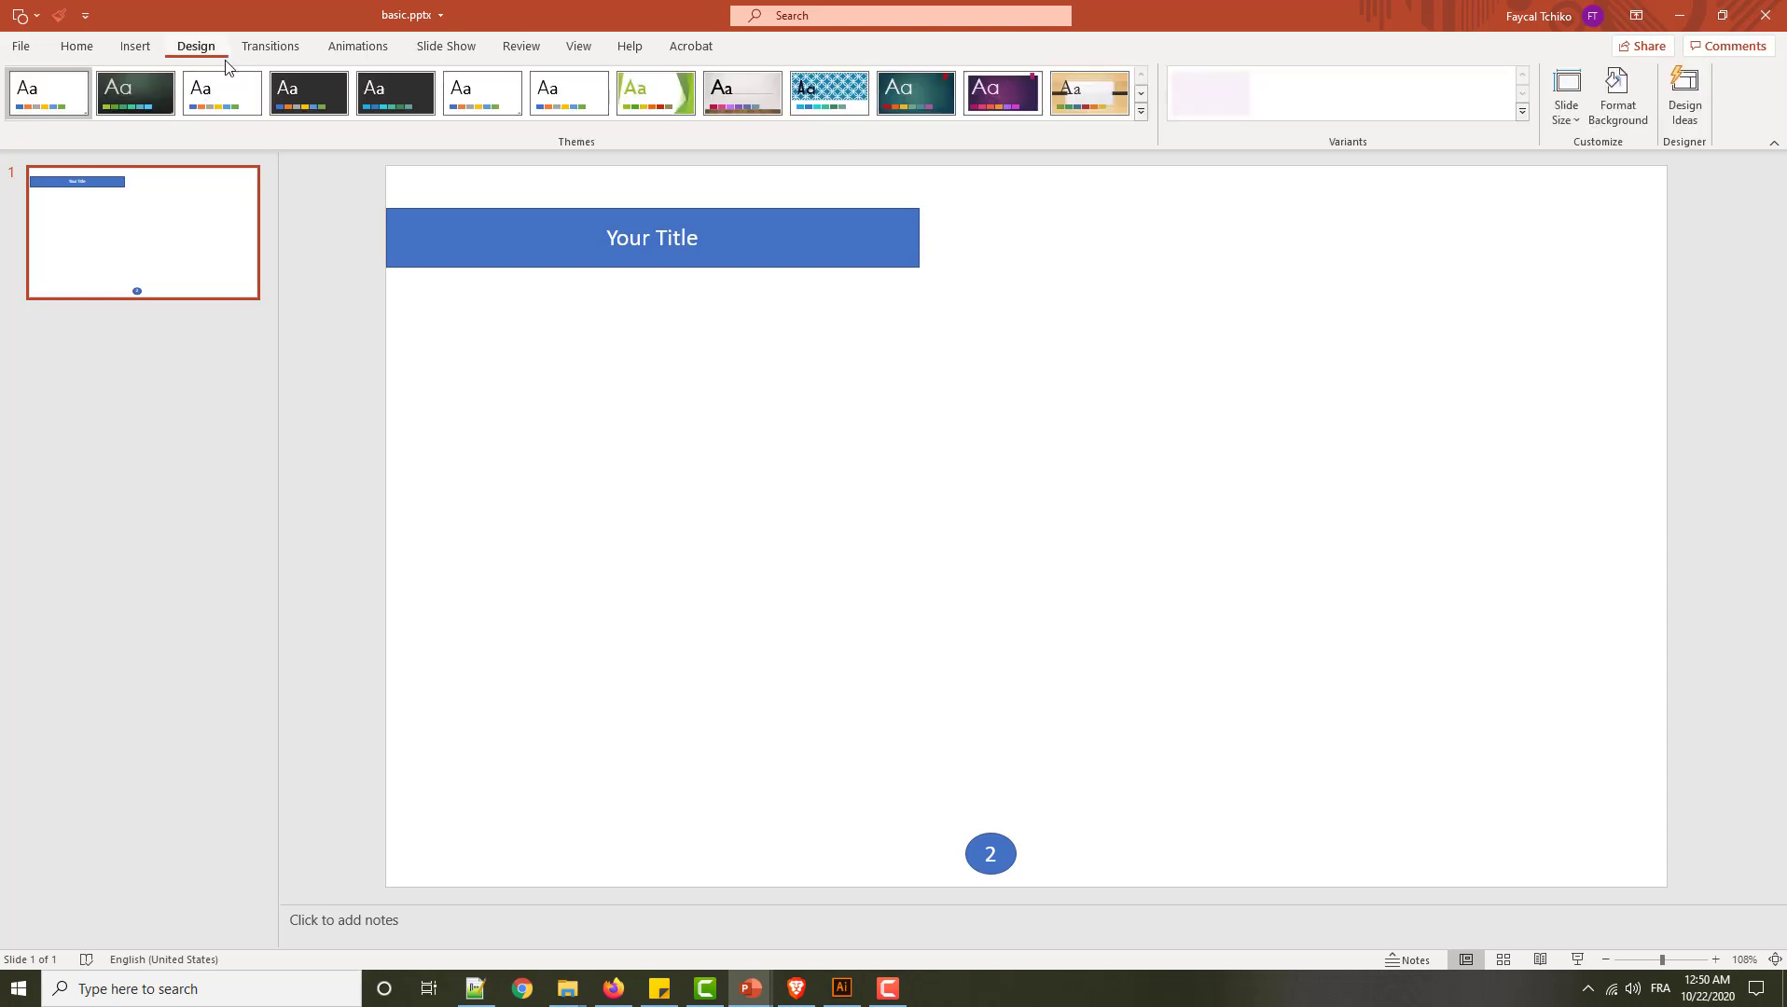